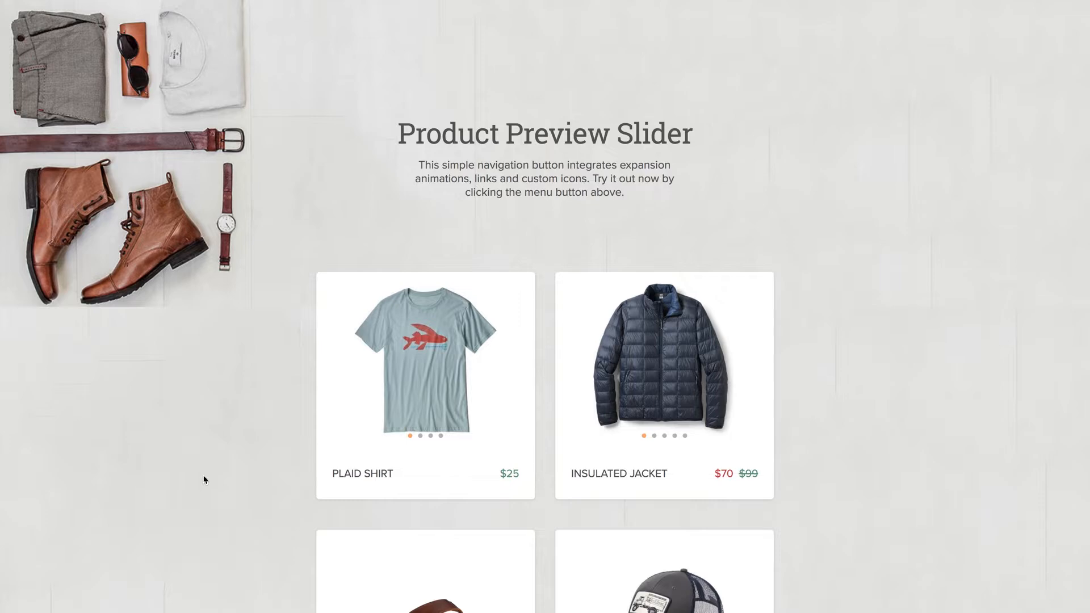
# Browse back and forth through the plaid shirt's color variants on the demo page, checking the price for each one.
pyautogui.scroll(-2, 204, 479)
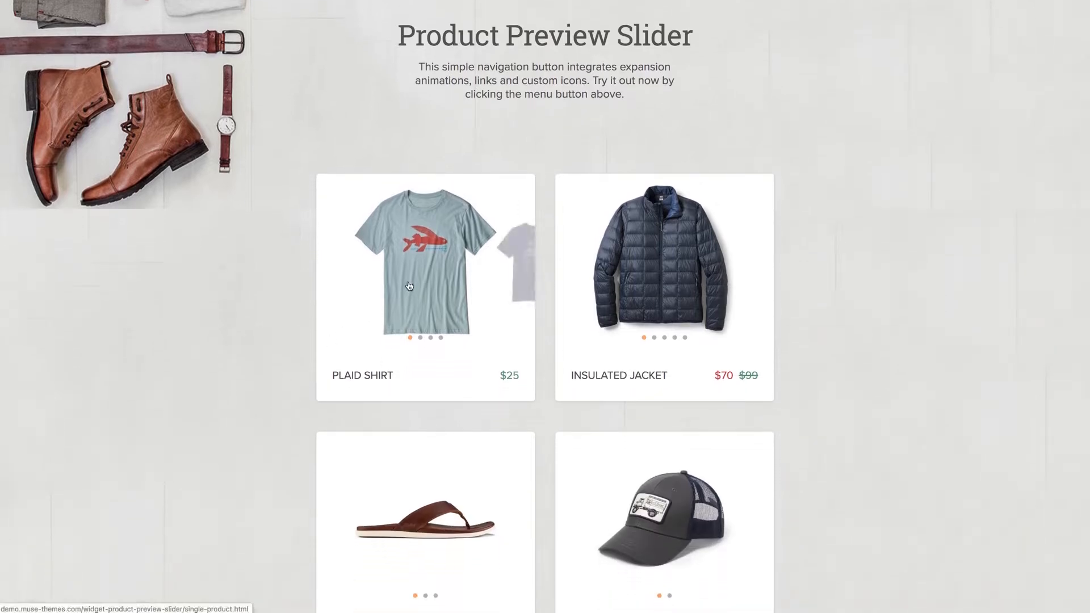
pyautogui.click(513, 271)
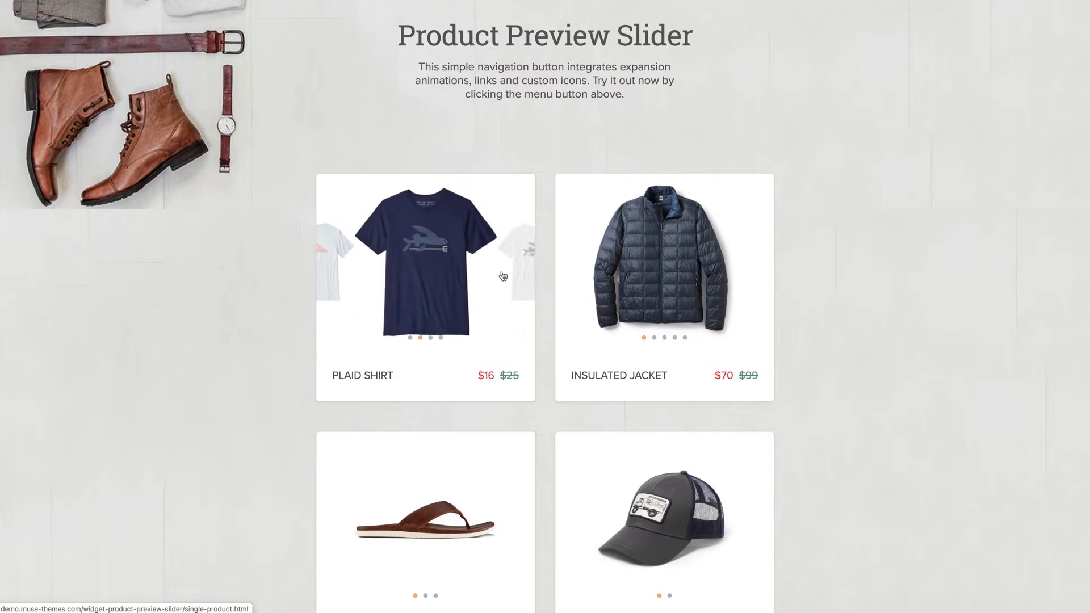
pyautogui.click(514, 275)
pyautogui.click(499, 304)
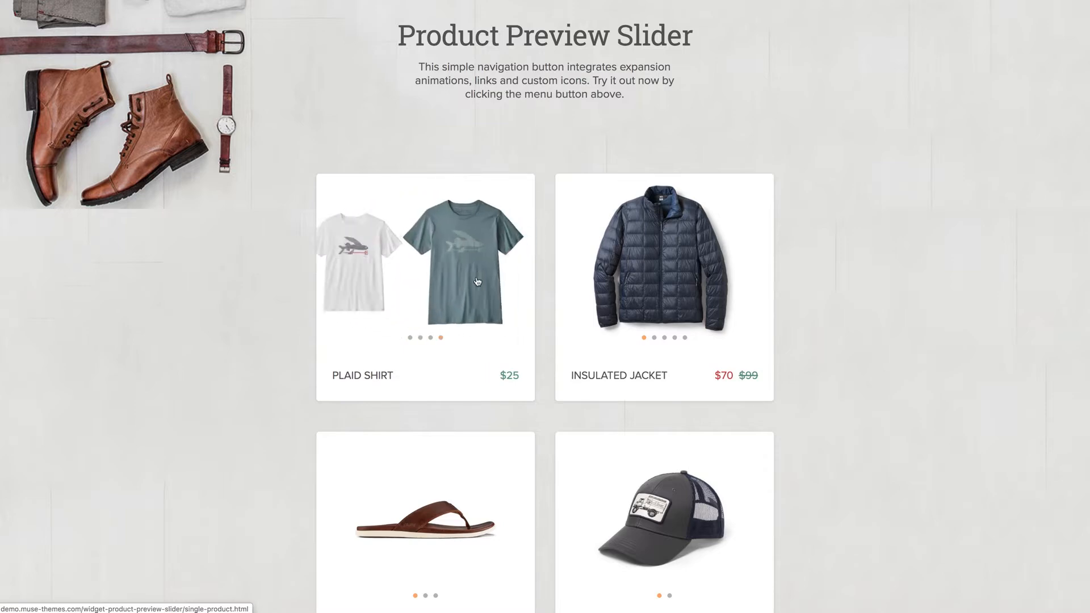
pyautogui.click(334, 282)
pyautogui.click(333, 283)
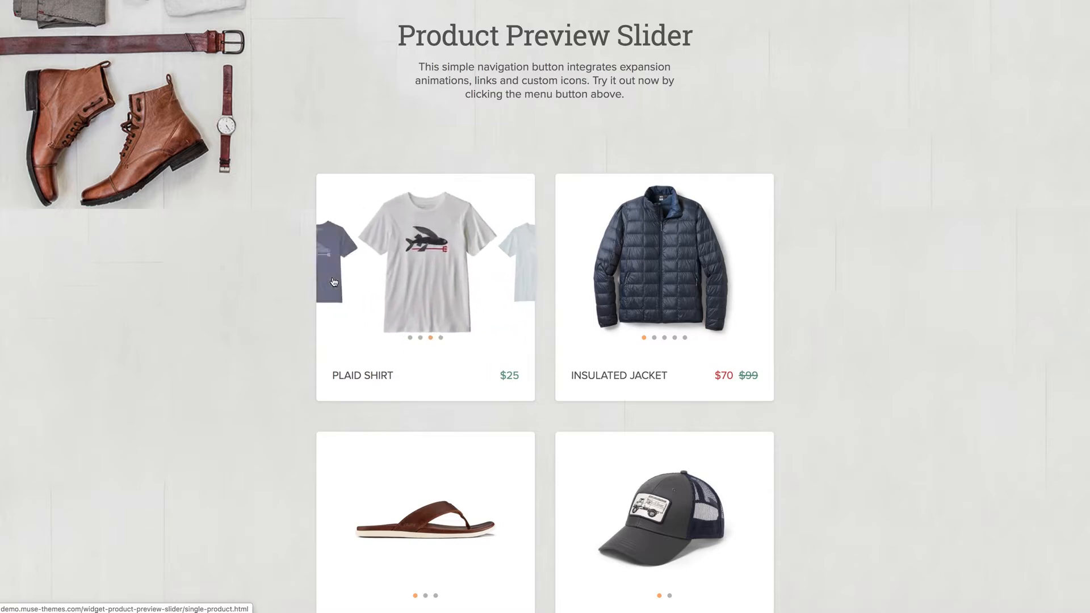
pyautogui.click(333, 282)
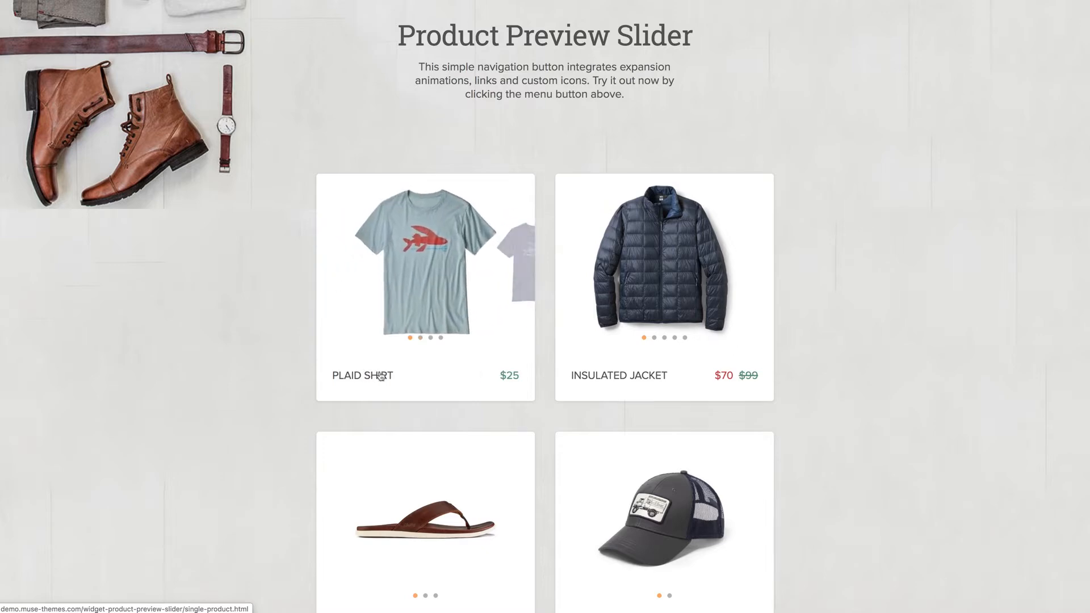
pyautogui.click(513, 278)
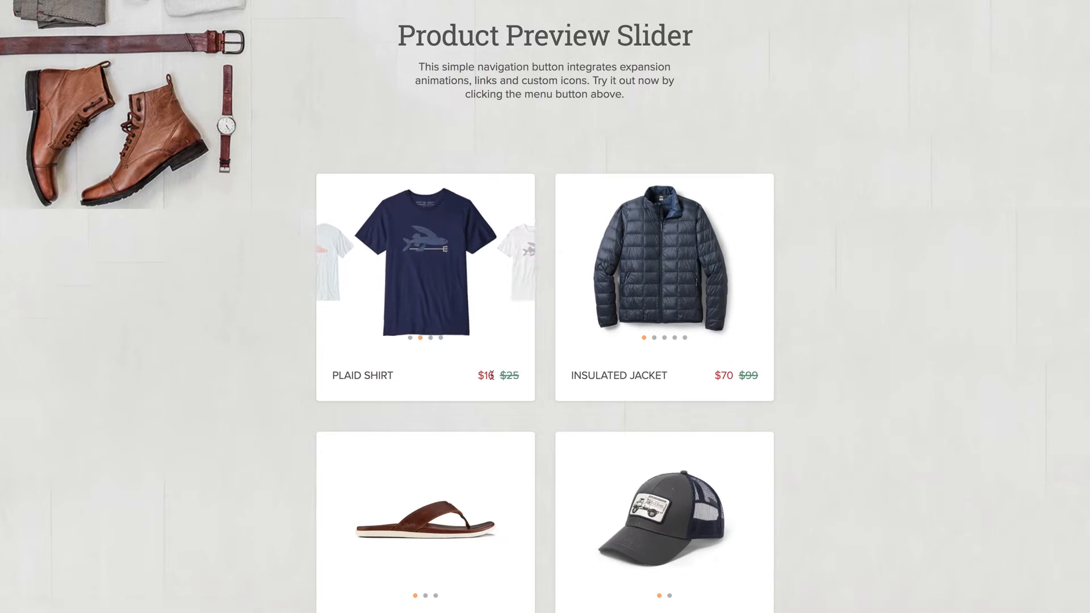
pyautogui.click(514, 278)
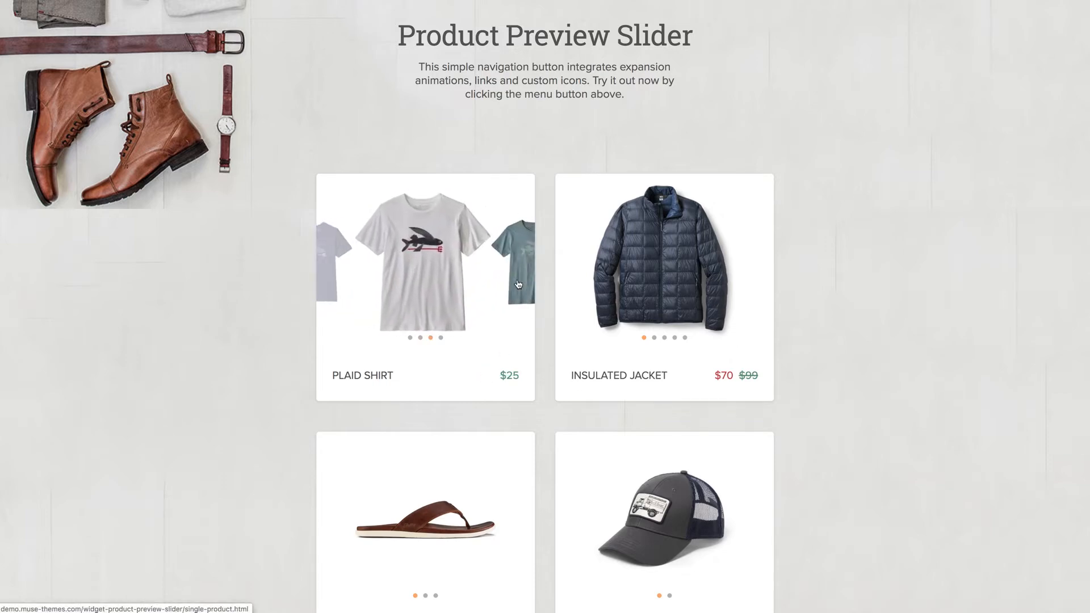
pyautogui.click(515, 280)
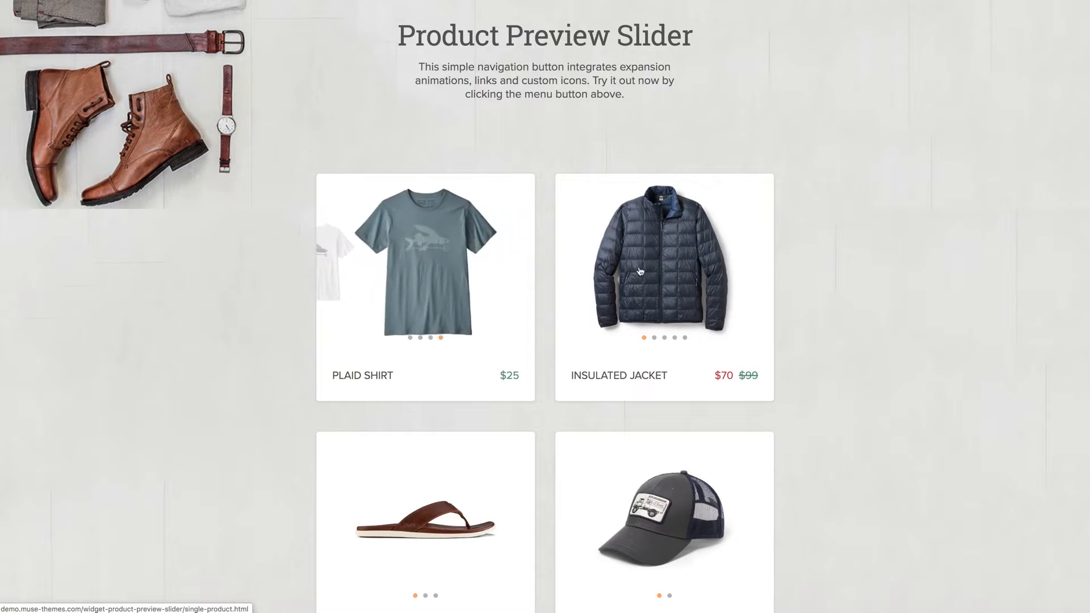
# Browse forward and back through the insulated jacket's color variants on the demo page and look over the other product cards.
pyautogui.click(731, 267)
pyautogui.click(727, 276)
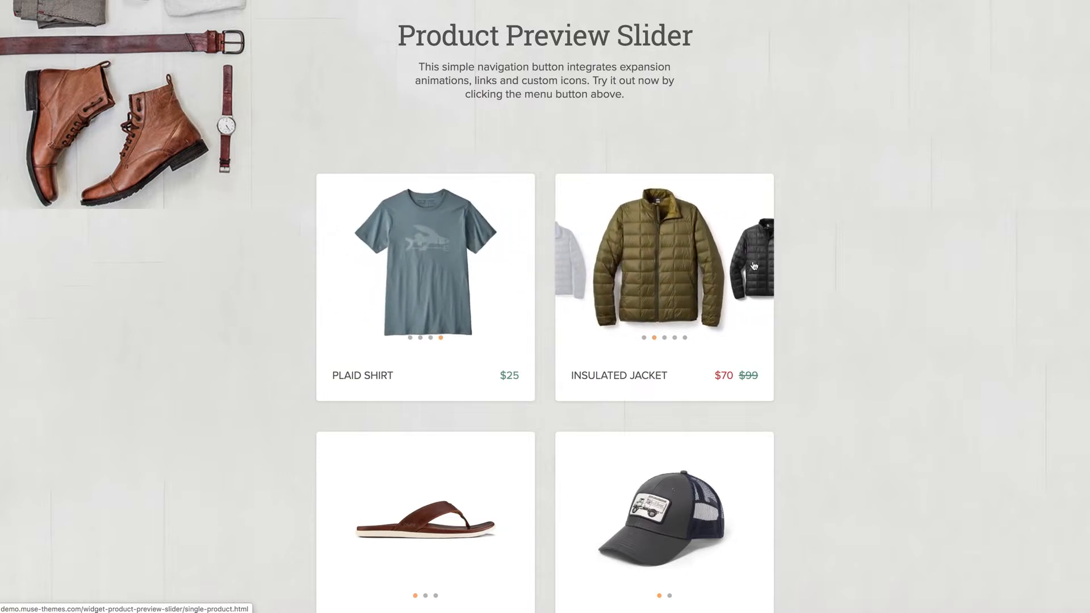
pyautogui.click(725, 281)
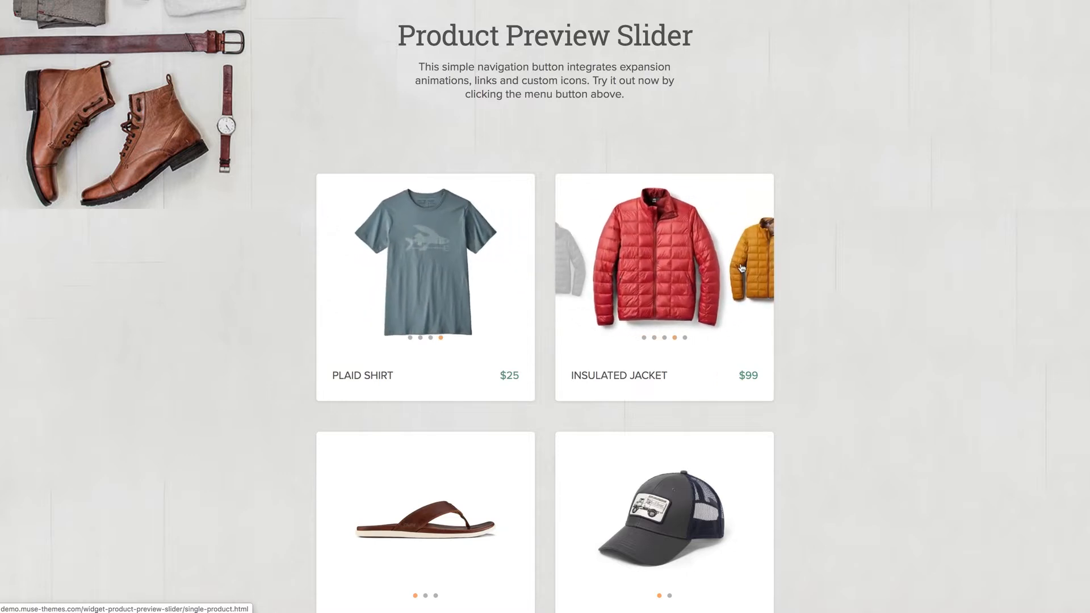
pyautogui.click(748, 267)
pyautogui.scroll(-3, 596, 360)
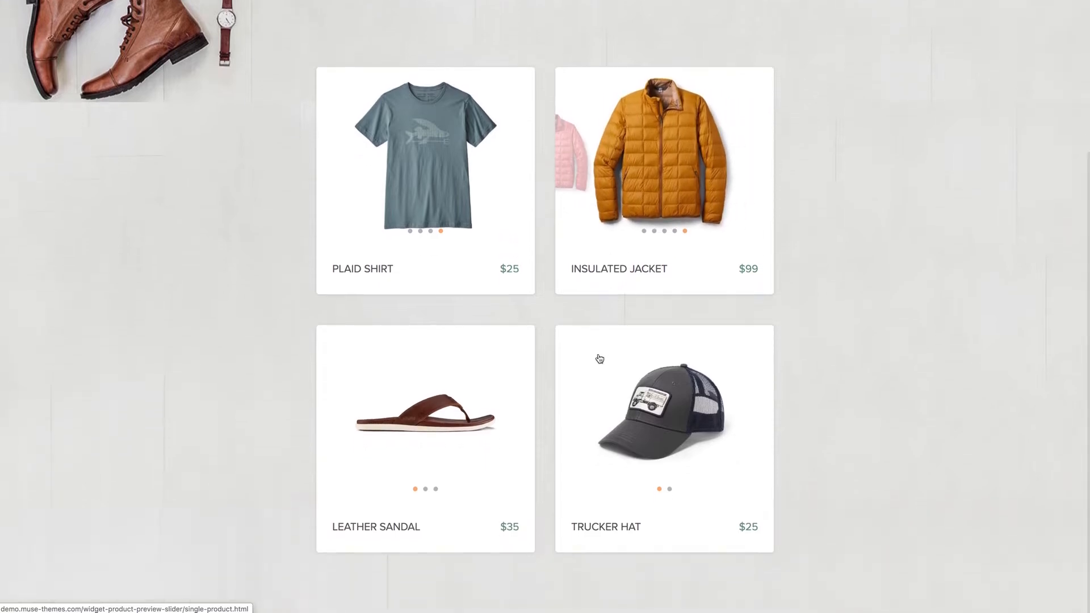
pyautogui.scroll(3, 599, 358)
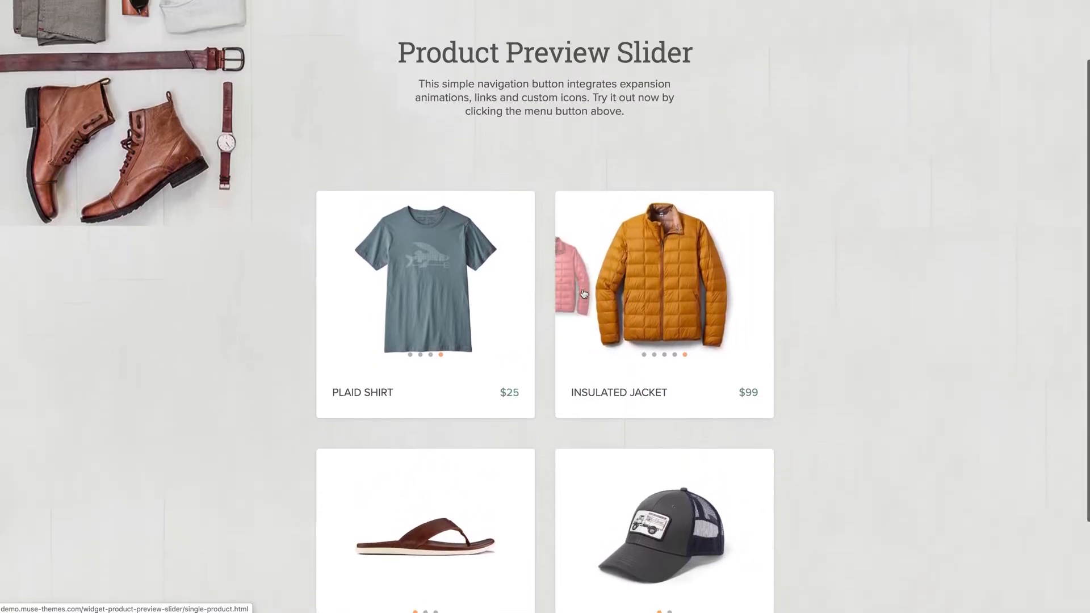
pyautogui.click(580, 294)
pyautogui.click(573, 293)
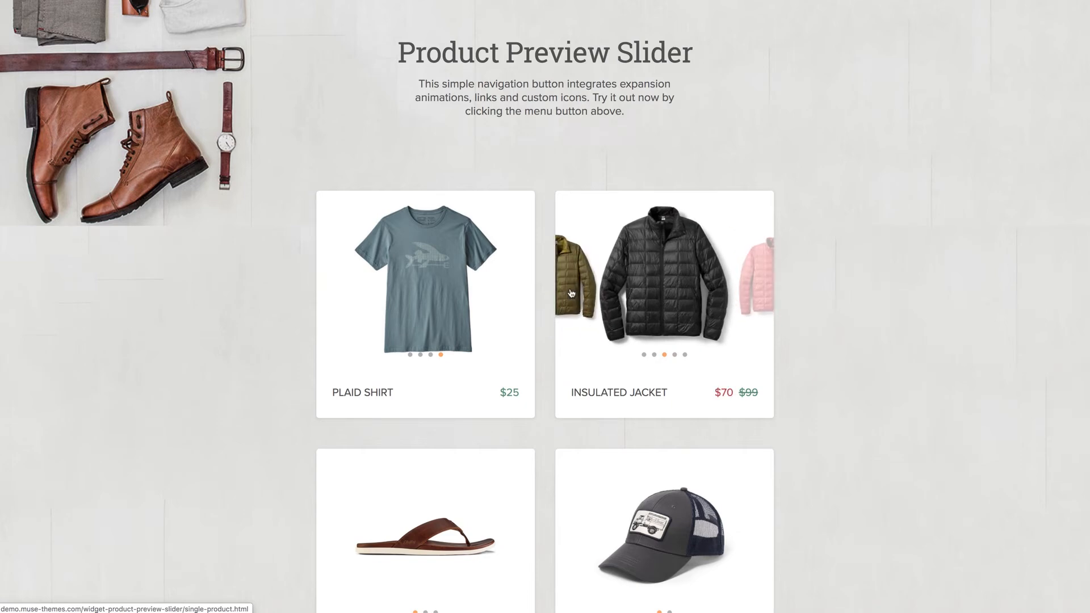
pyautogui.scroll(2, 548, 321)
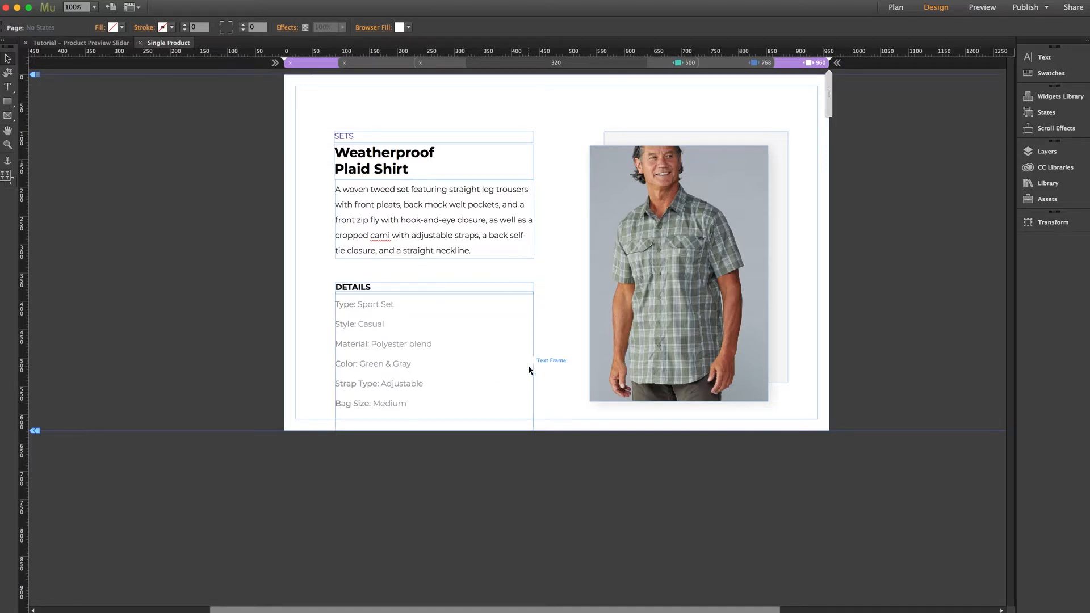
# Switch to Adobe Muse and place the Product Preview Slider library widget over the shirt photo on the Single Product page.
pyautogui.hscroll(5, 528, 365)
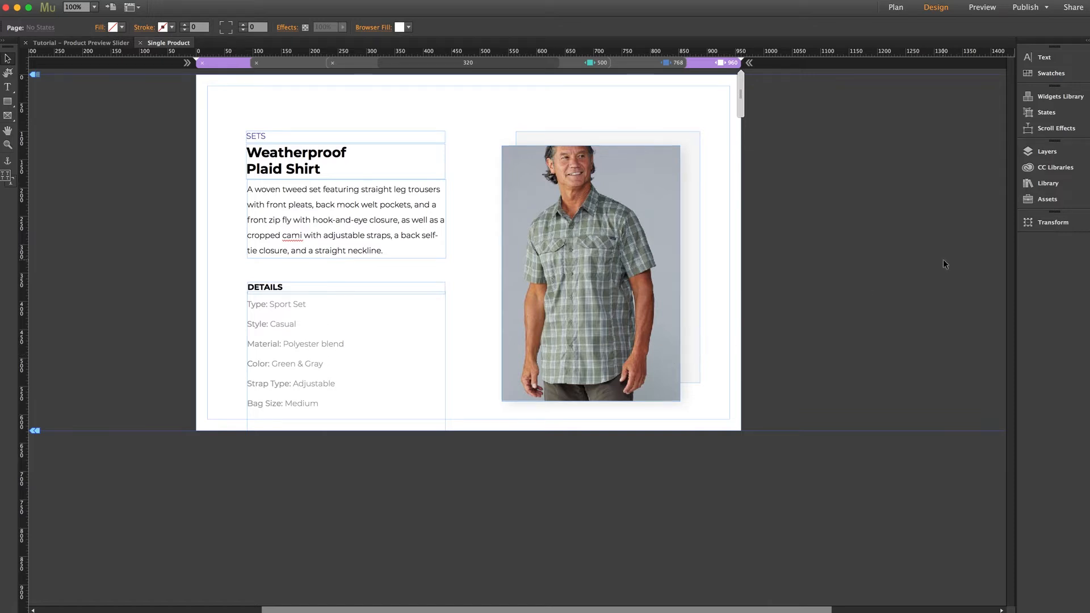
pyautogui.click(1042, 184)
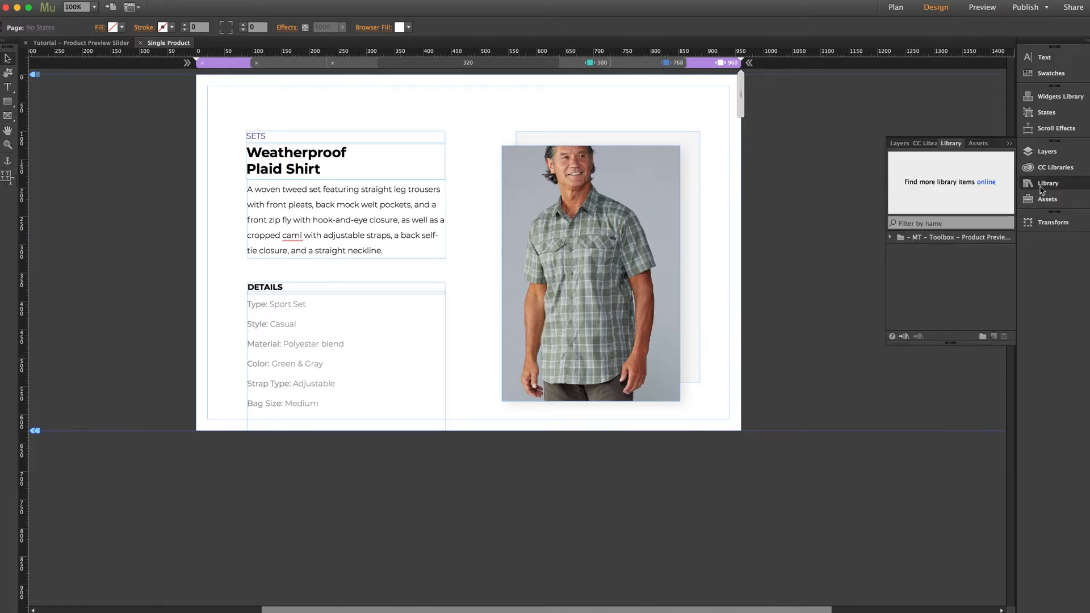
pyautogui.click(891, 238)
pyautogui.moveTo(941, 253); pyautogui.dragTo(478, 112)
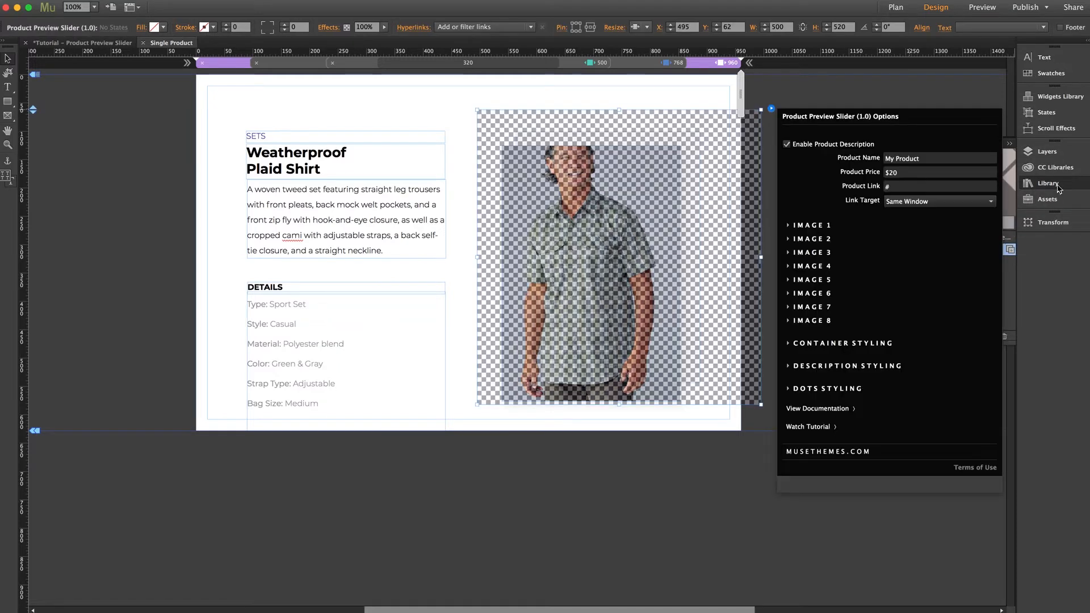
pyautogui.click(1057, 185)
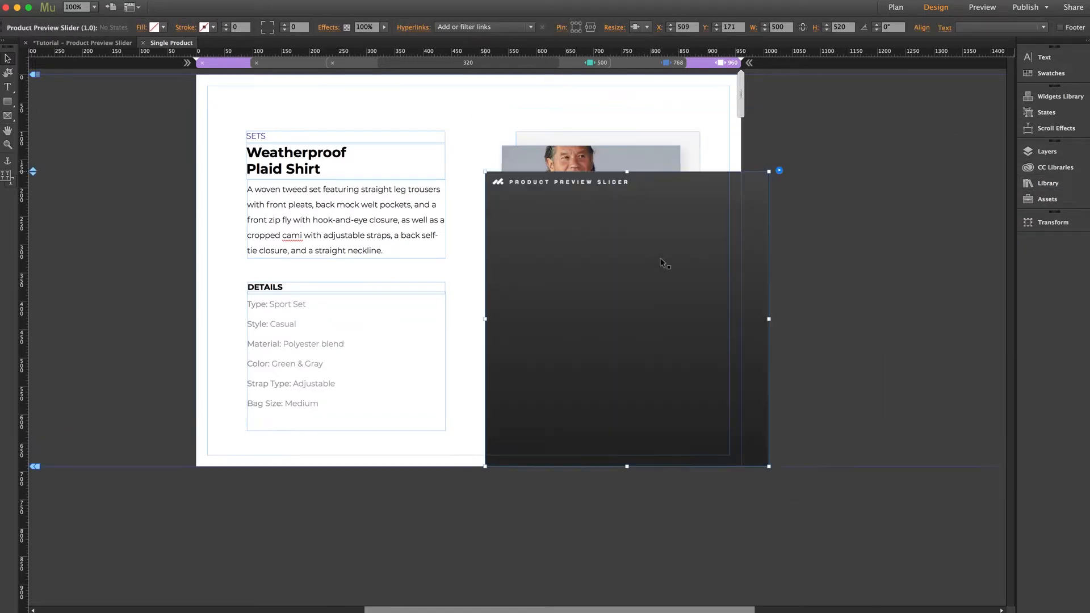
# Delete the shirt photo with its backing rectangle and move the slider widget up beside the product text, to about X 440, Y 100.
pyautogui.click(587, 171)
pyautogui.press('Delete')
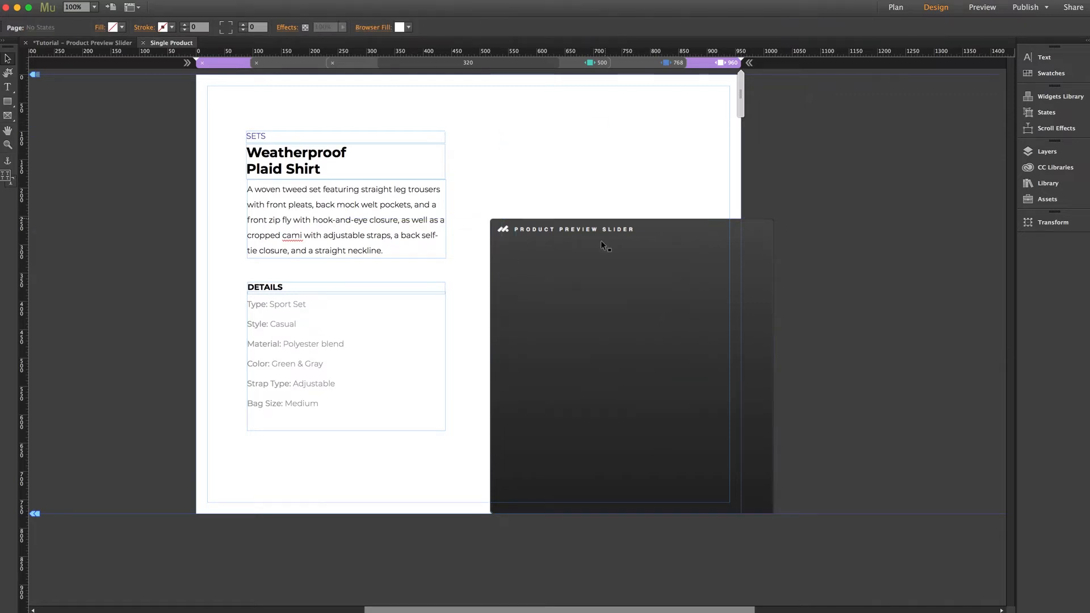
pyautogui.moveTo(597, 246); pyautogui.dragTo(555, 165)
pyautogui.click(805, 173)
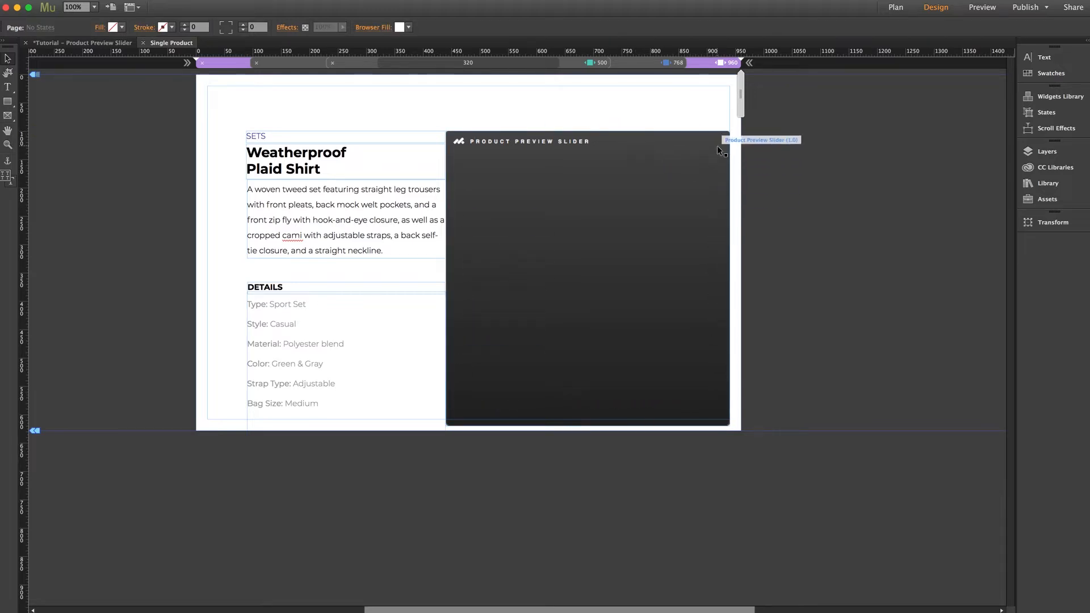
# Scale the slider widget down to about 451 by 489 and reposition it at about X 466, Y 100.
pyautogui.click(505, 164)
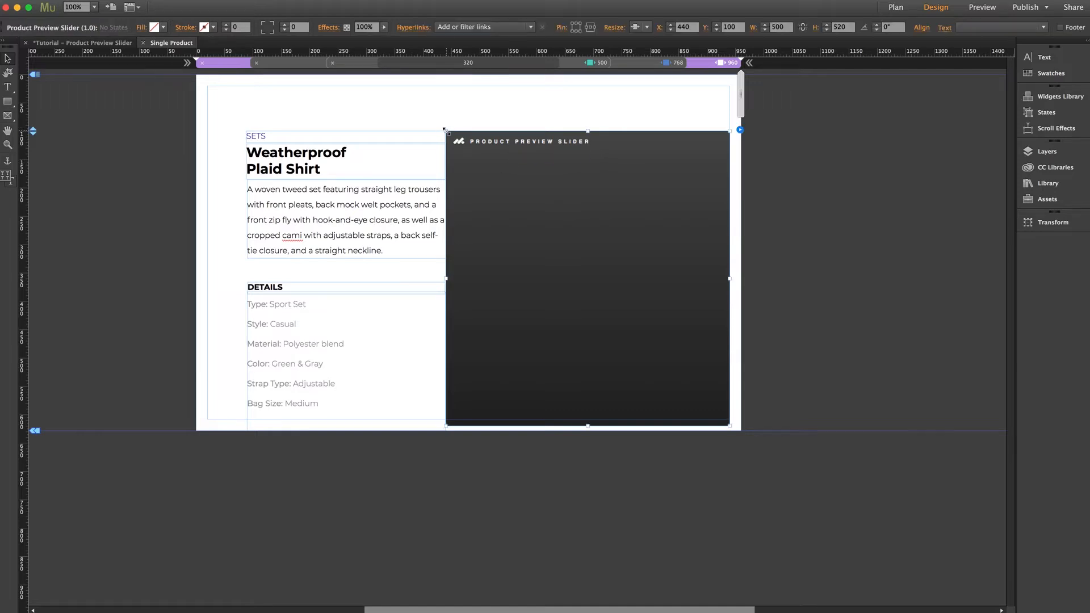
pyautogui.moveTo(446, 131); pyautogui.dragTo(473, 149)
pyautogui.click(527, 115)
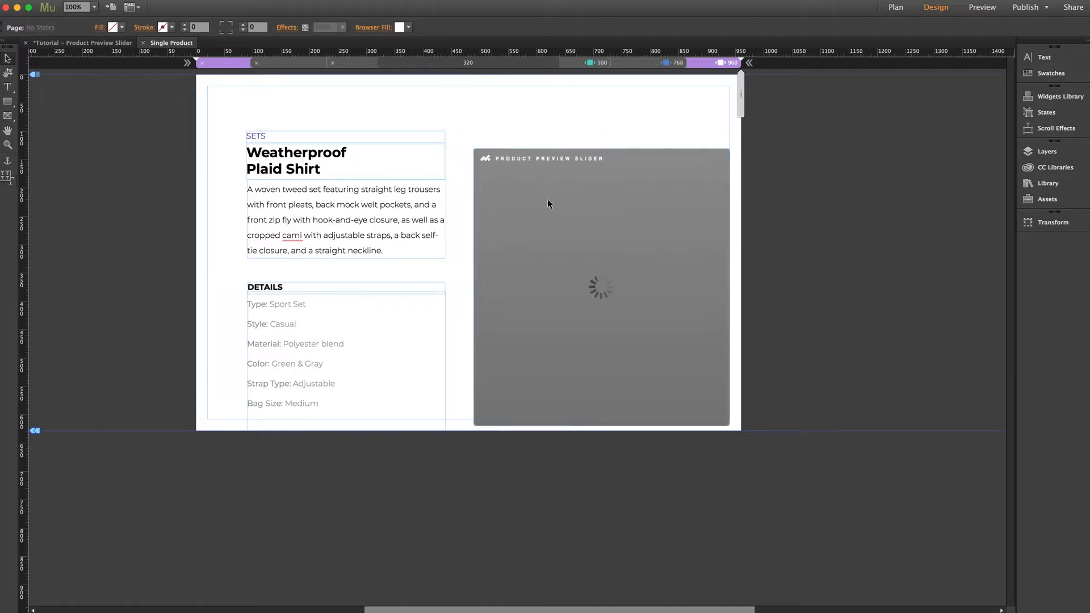
pyautogui.moveTo(547, 199); pyautogui.dragTo(535, 181)
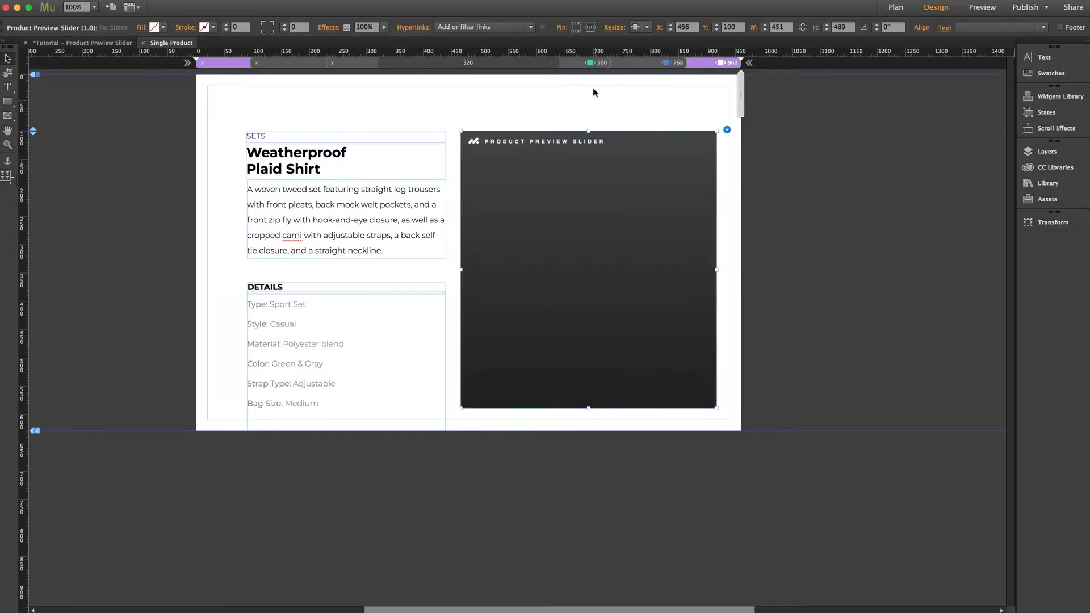
# Examine the resize options available for the slider widget, leaving Responsive Width selected.
pyautogui.click(636, 27)
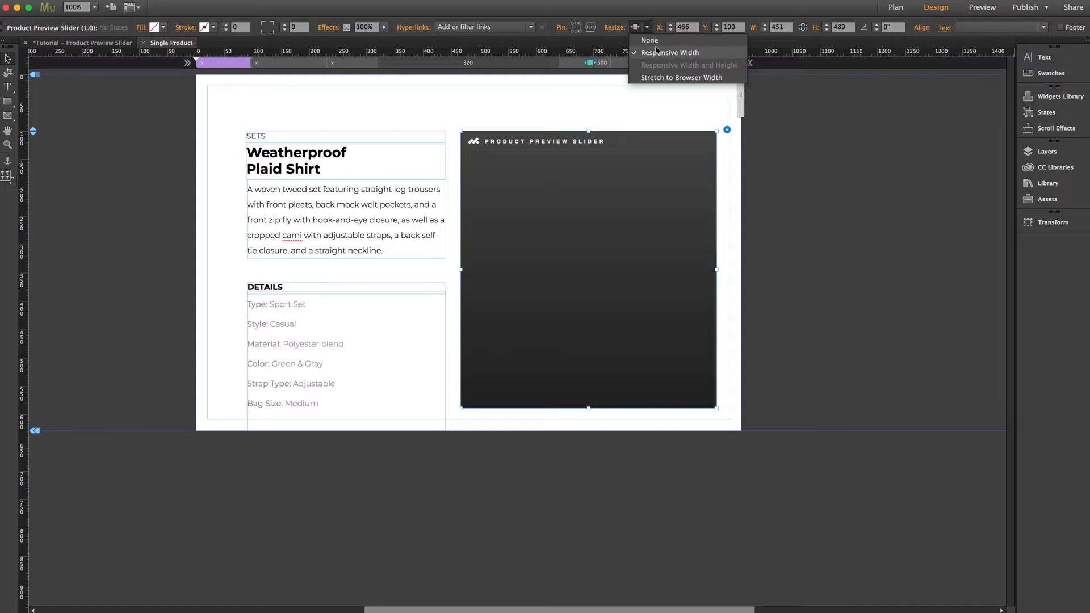
pyautogui.click(648, 28)
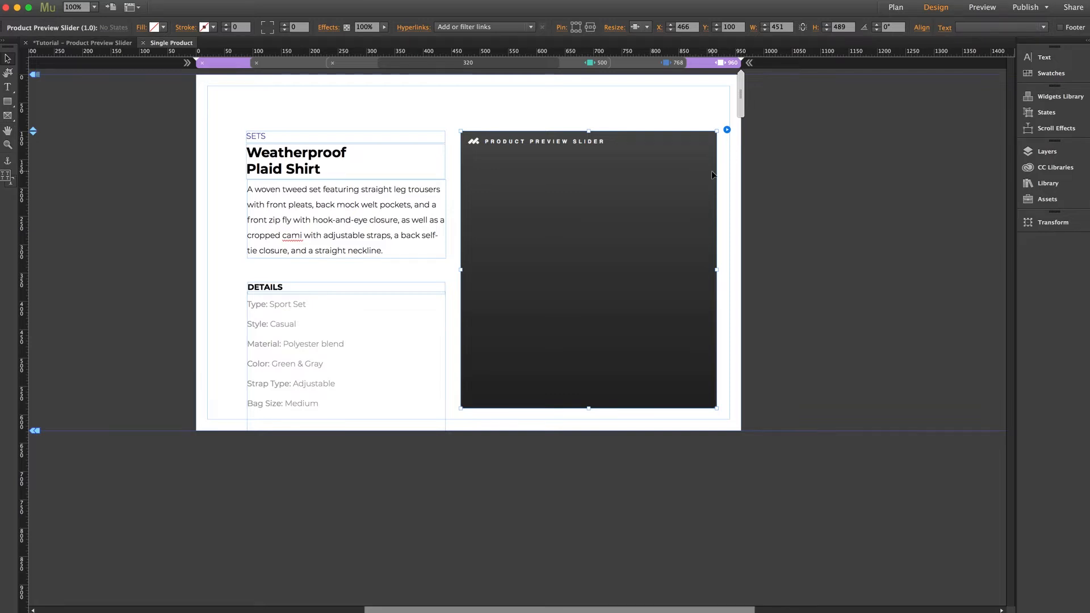
pyautogui.hscroll(3, 704, 173)
pyautogui.hscroll(1, 712, 172)
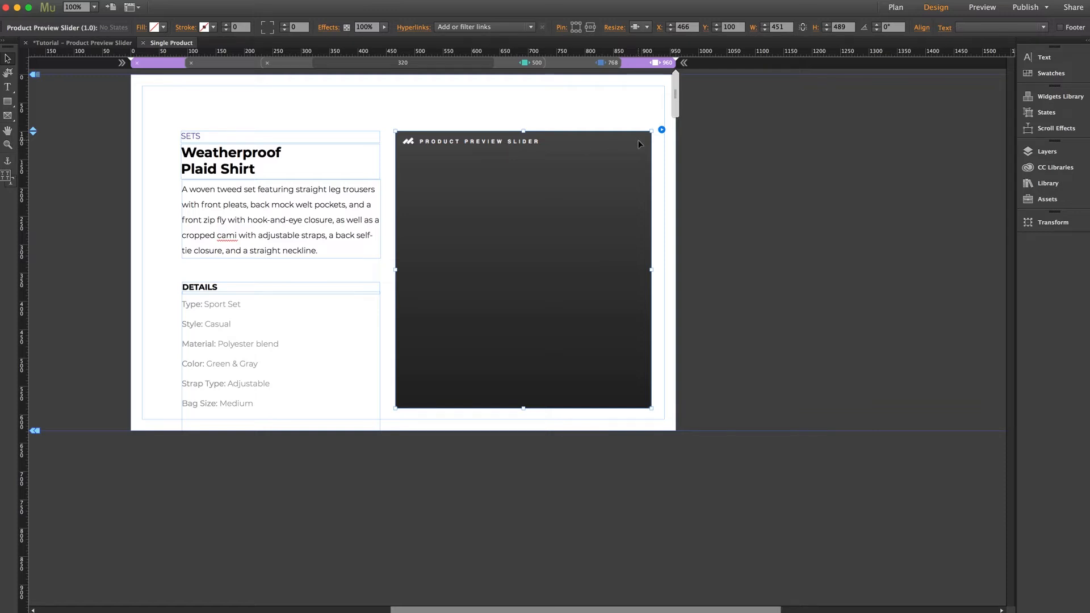
pyautogui.click(643, 28)
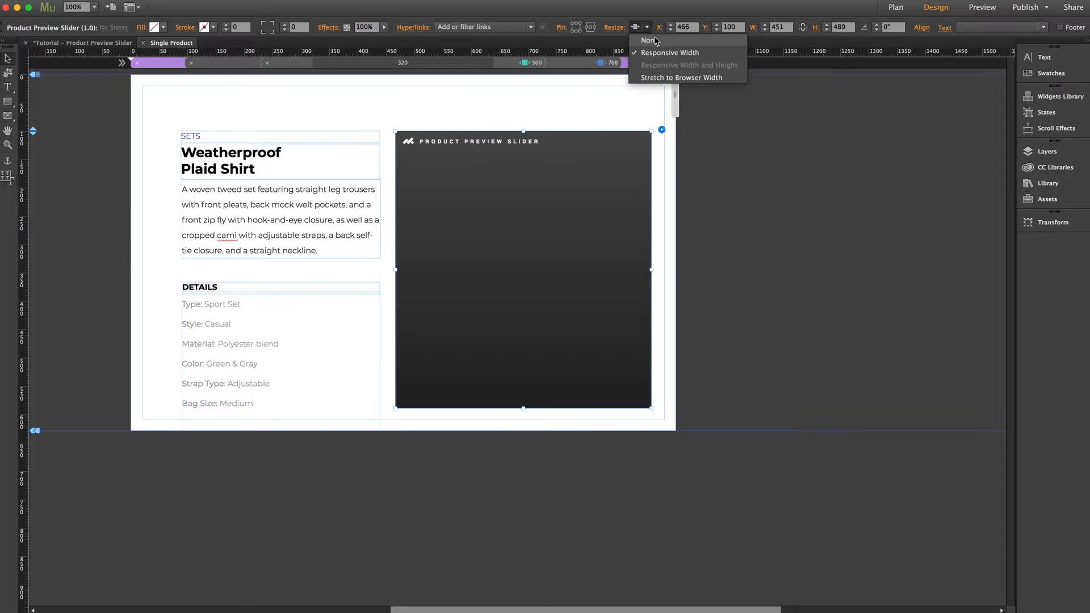
pyautogui.click(647, 27)
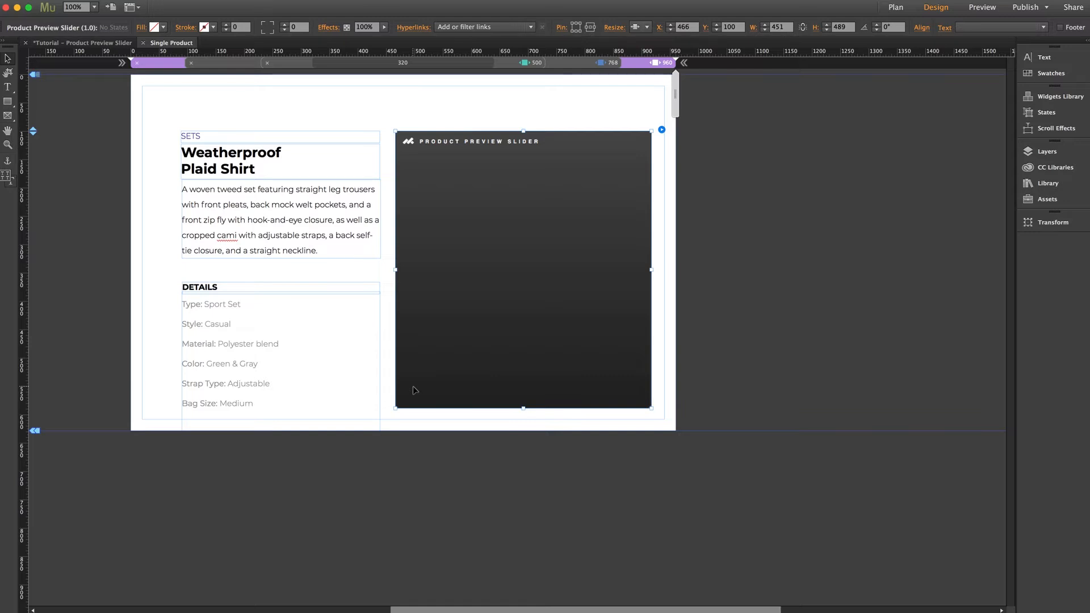
# In the slider widget's options, set the product name to "Winter Jacket" and the product price to $35.
pyautogui.click(662, 130)
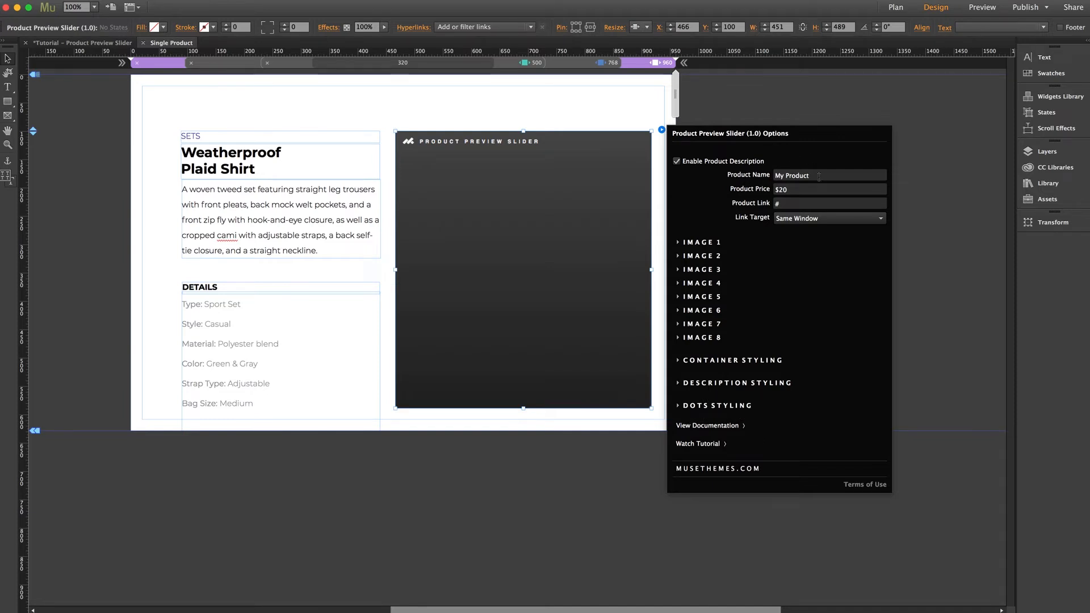
pyautogui.click(778, 176)
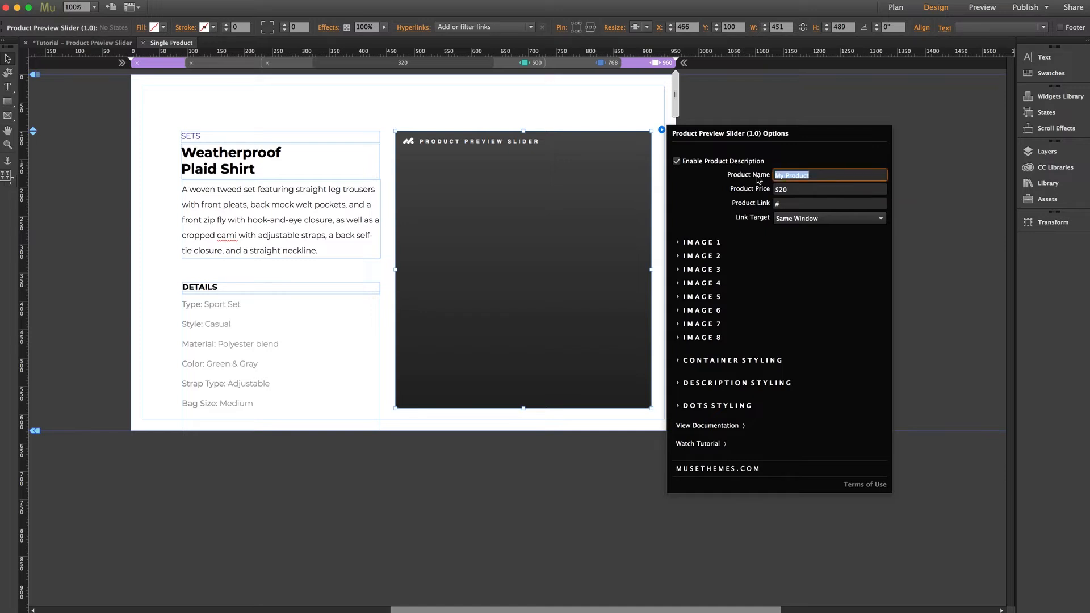
pyautogui.write('Winter Jacket')
pyautogui.click(801, 189)
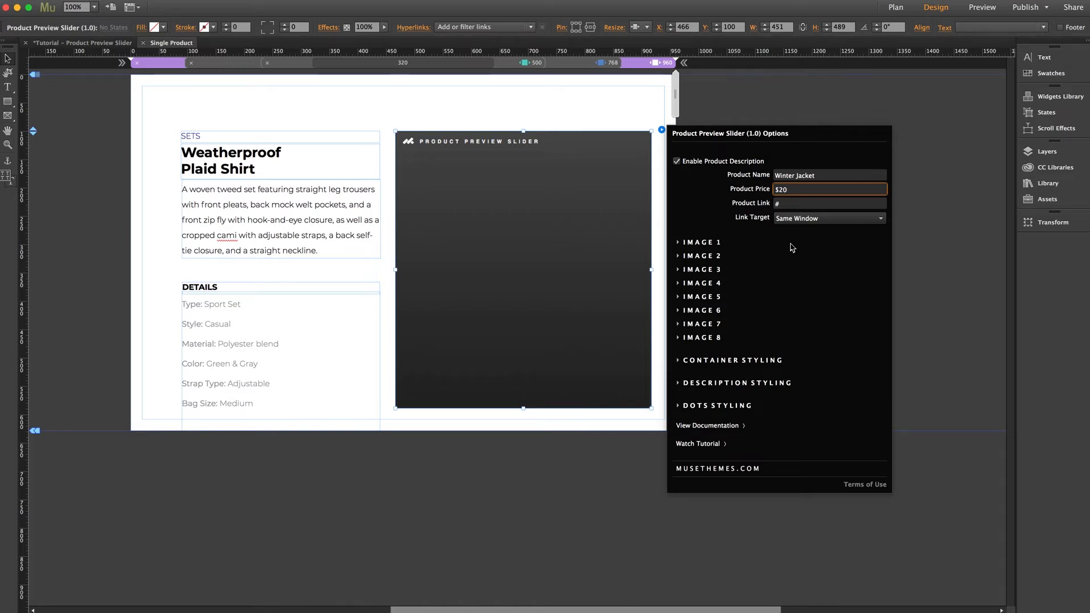
pyautogui.press('BackSpace')
pyautogui.press('BackSpace')
pyautogui.write('35')
pyautogui.press('Return')
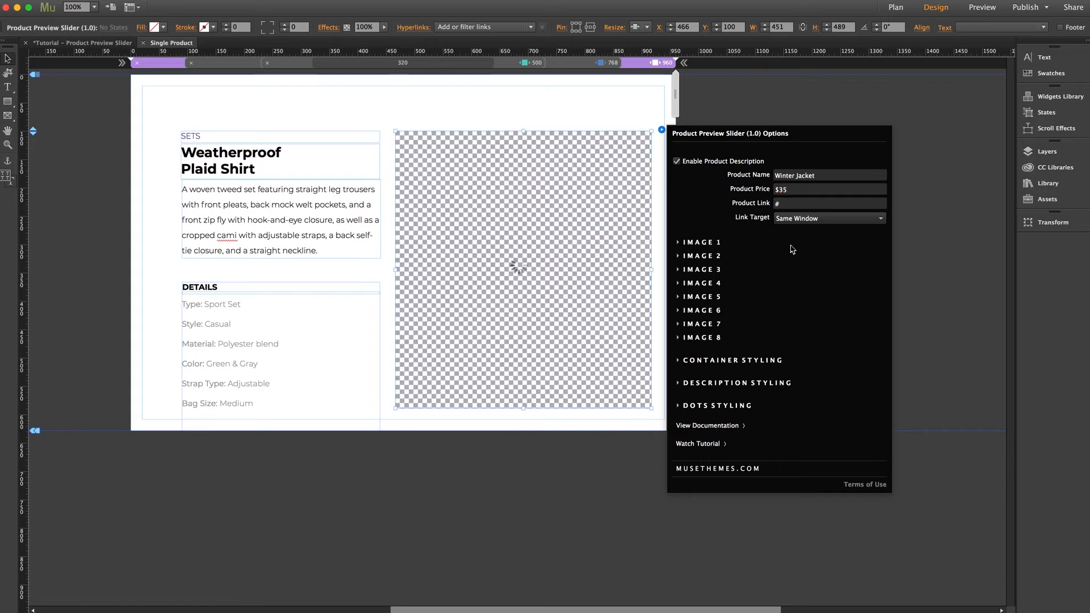
# Examine the slider's product link setting and the available link targets, keeping Same Window.
pyautogui.click(787, 203)
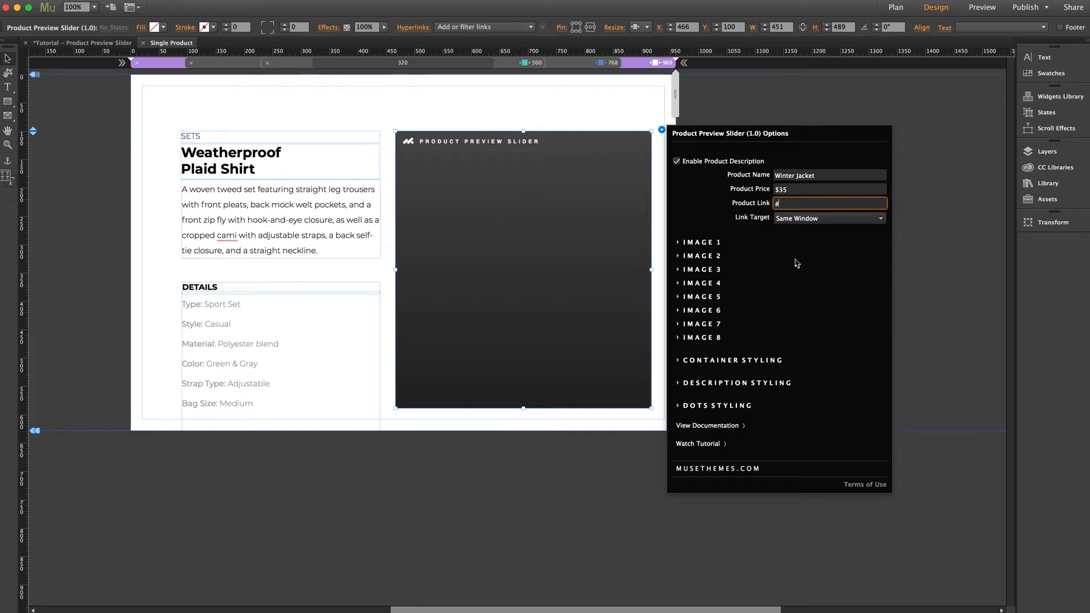
pyautogui.click(798, 219)
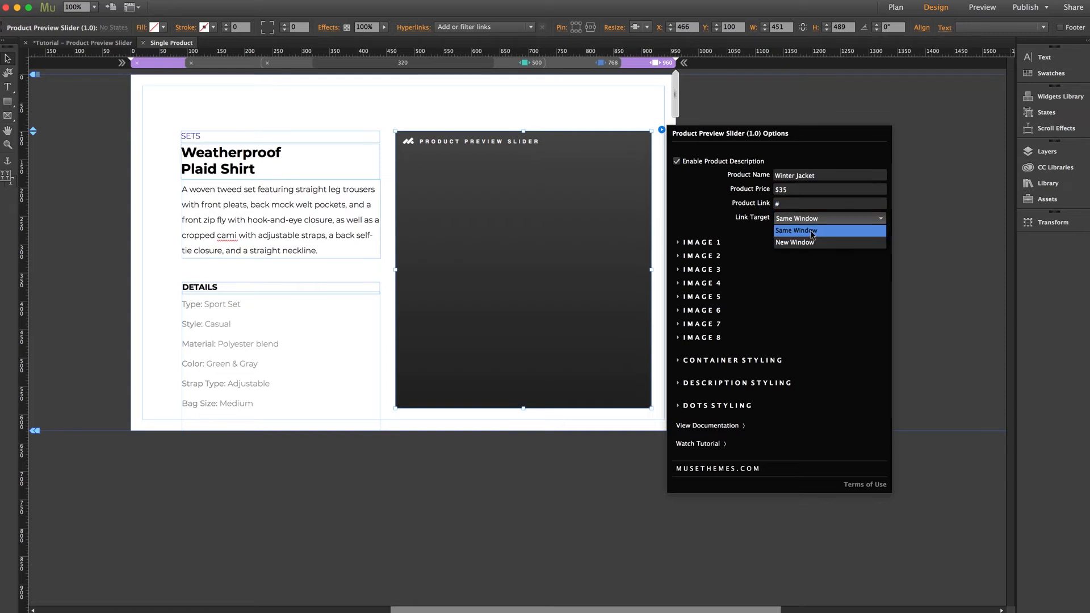
pyautogui.click(810, 277)
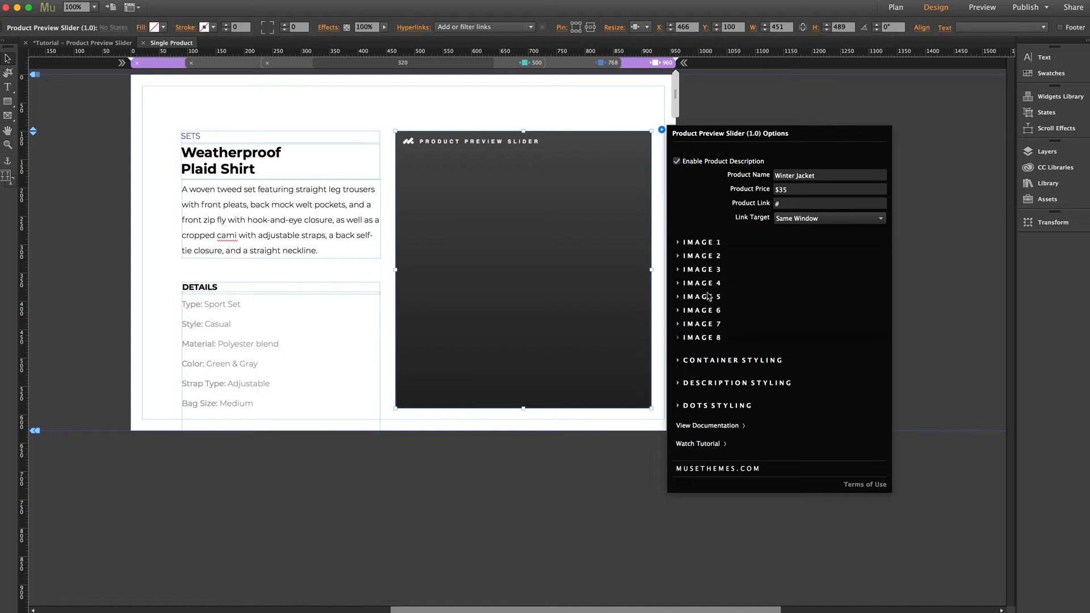
# Add jack-black.jpg from the Product Images folder as the slider's Image 1.
pyautogui.click(708, 242)
pyautogui.click(708, 242)
pyautogui.click(707, 243)
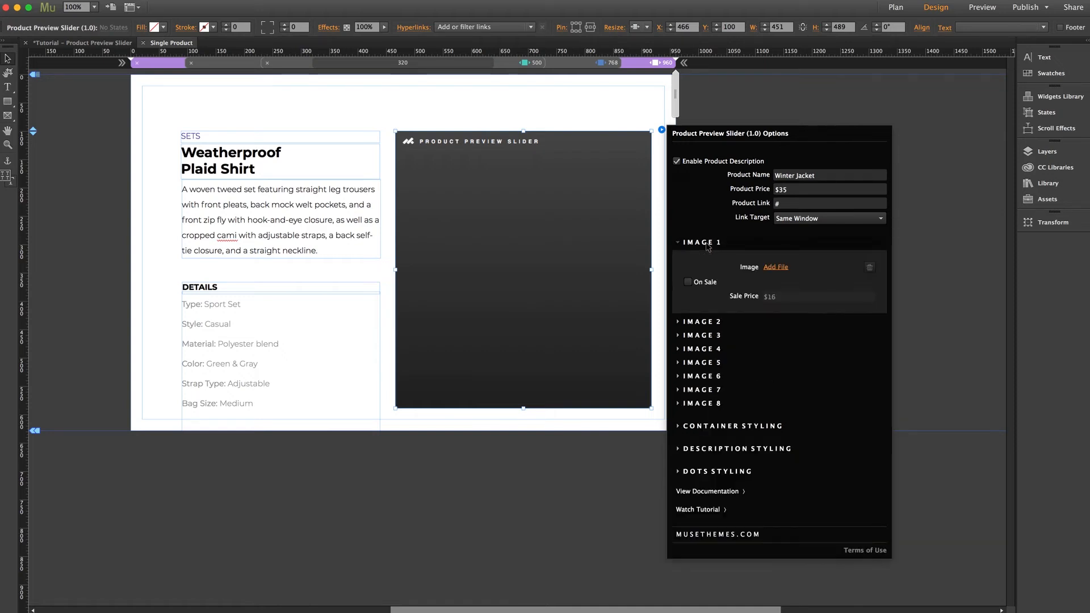
pyautogui.click(776, 268)
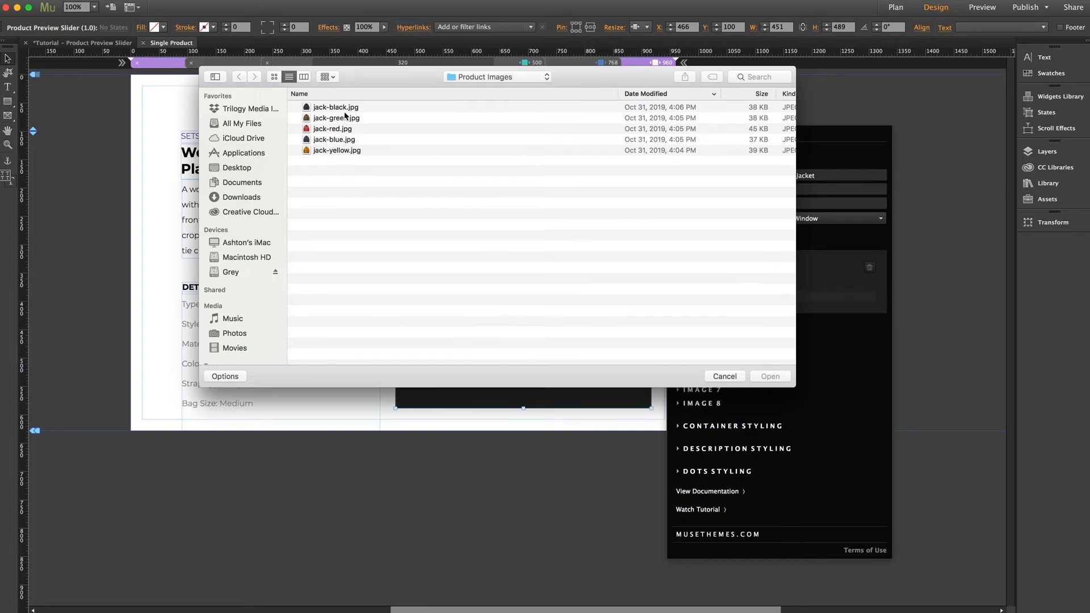
pyautogui.click(343, 110)
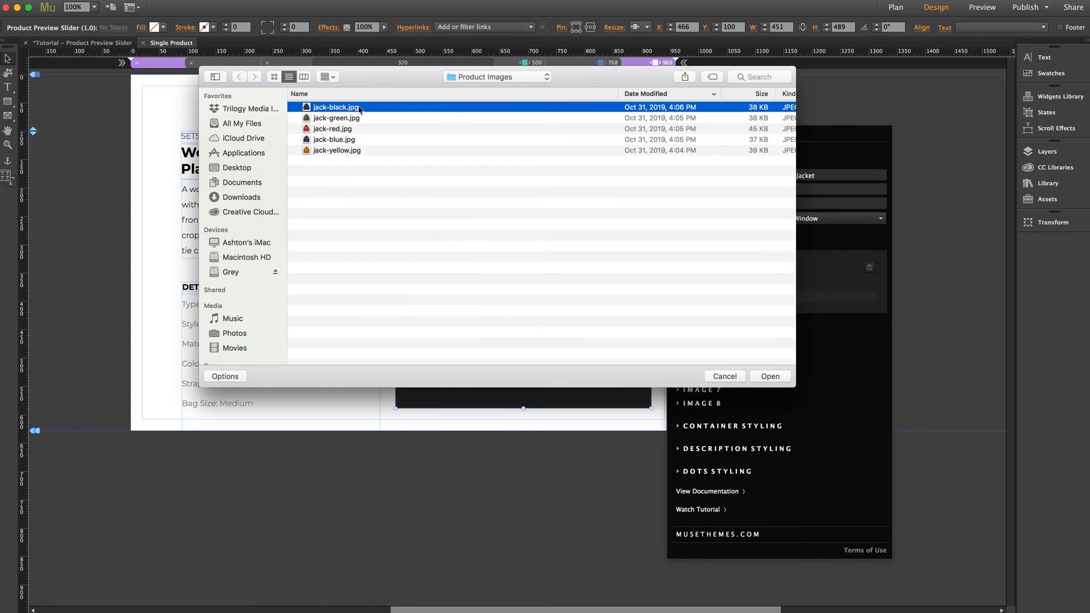
pyautogui.click(779, 379)
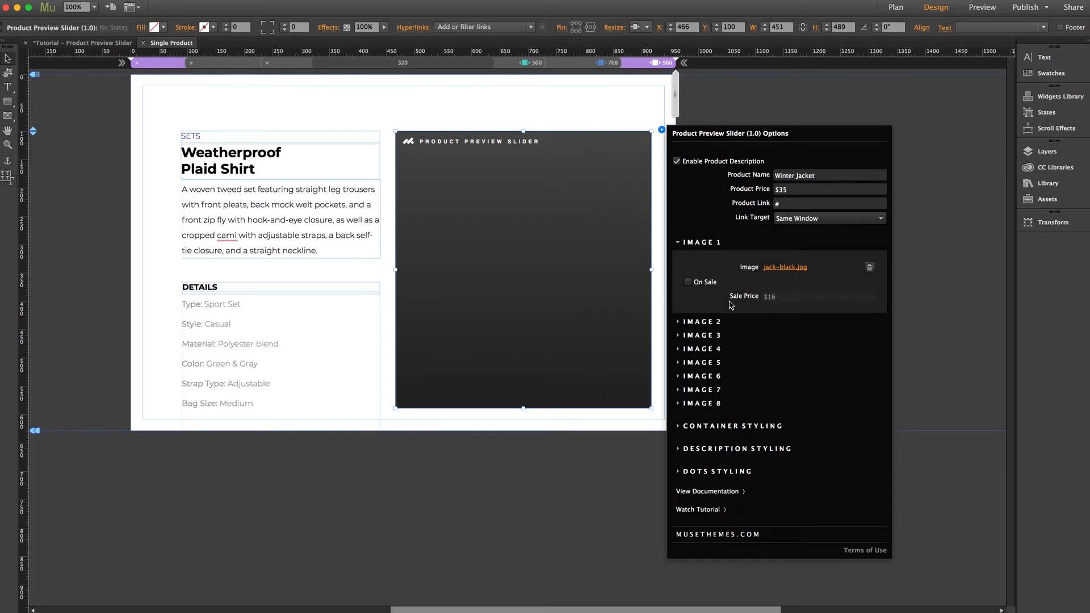
pyautogui.click(701, 243)
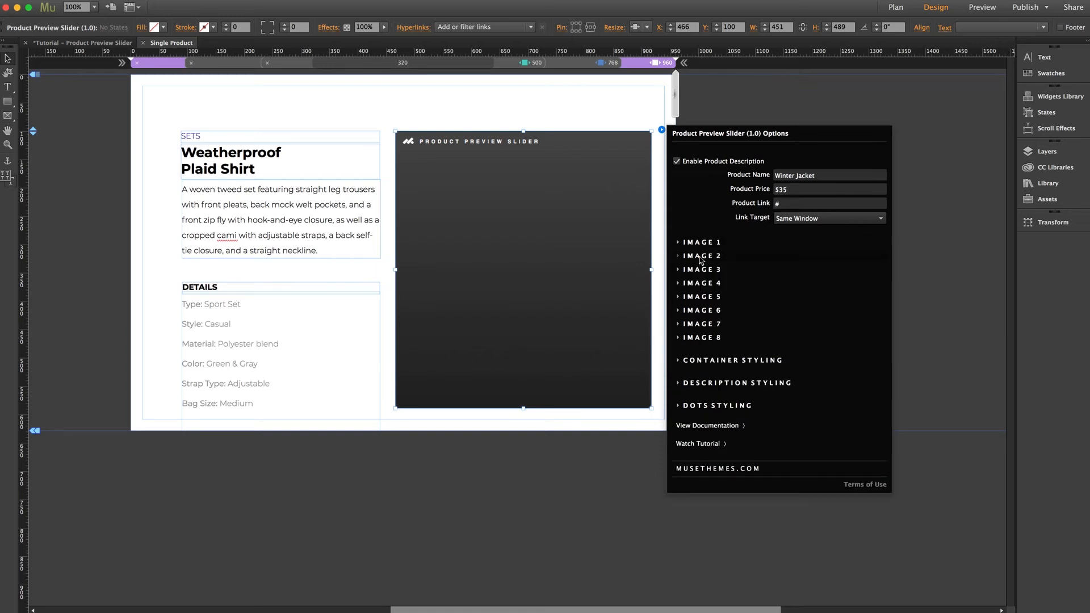
# Enable Image 2 in the slider and assign jack-green.jpg to it.
pyautogui.click(700, 257)
pyautogui.click(688, 282)
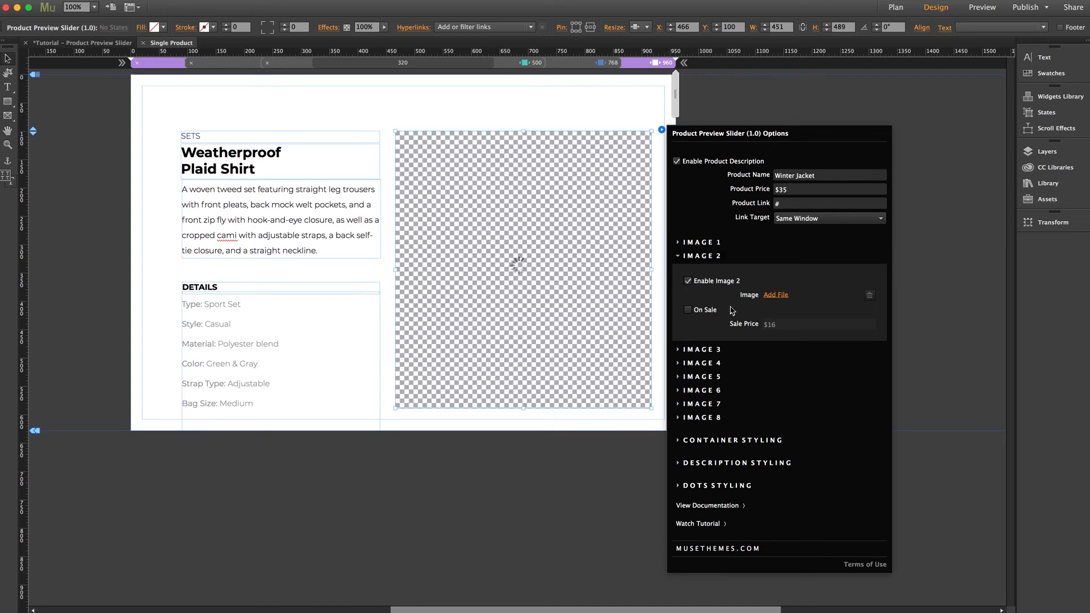
pyautogui.click(775, 295)
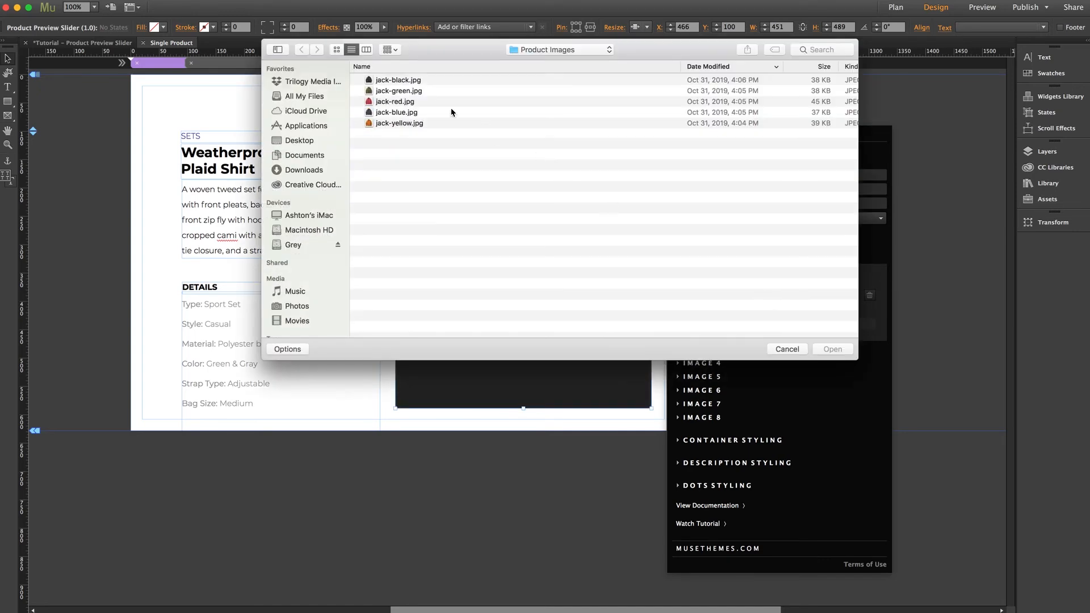
pyautogui.click(415, 92)
pyautogui.click(830, 350)
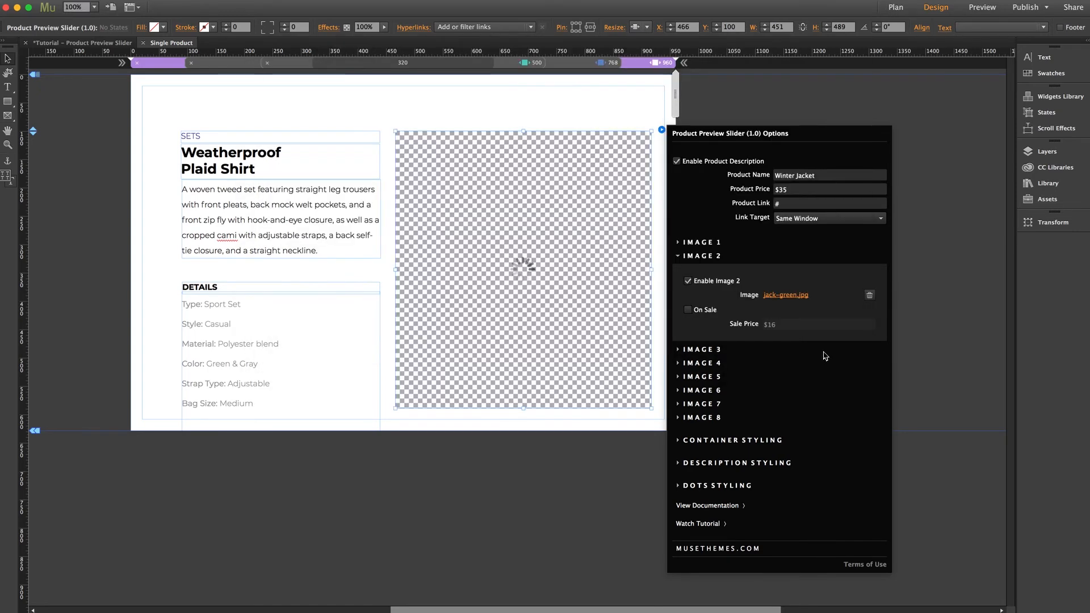
pyautogui.click(702, 256)
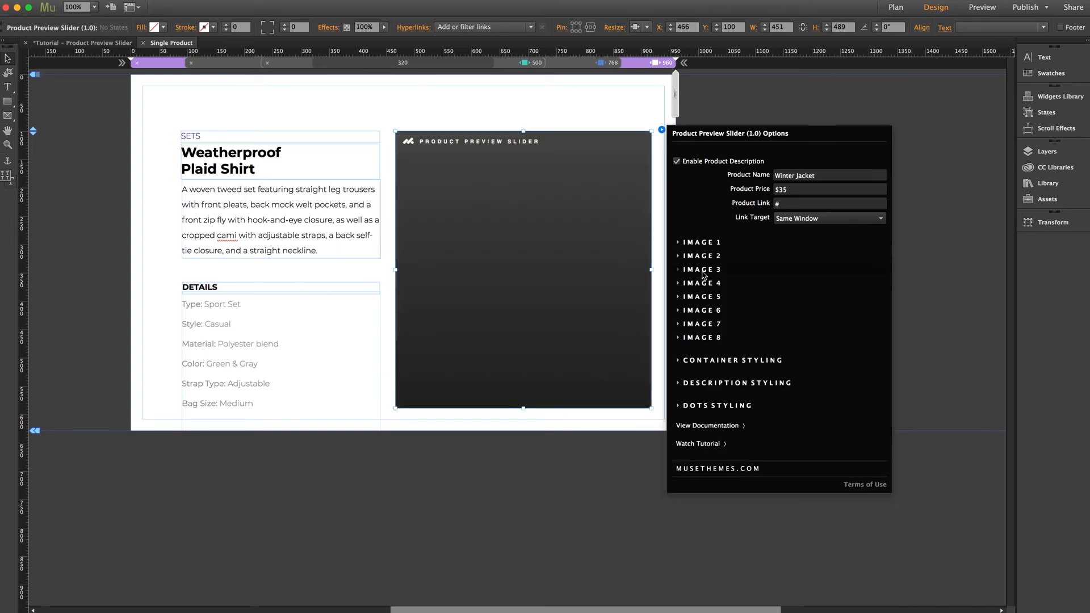
# Enable Image 3 in the slider and assign jack-red.jpg to it.
pyautogui.click(703, 270)
pyautogui.click(776, 309)
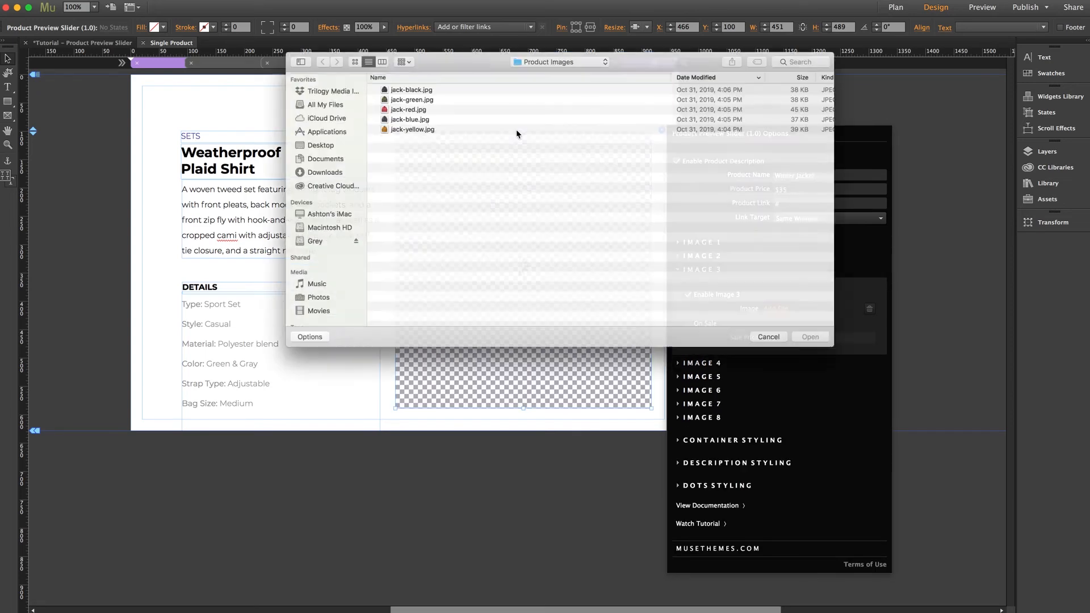
pyautogui.click(488, 101)
pyautogui.click(833, 350)
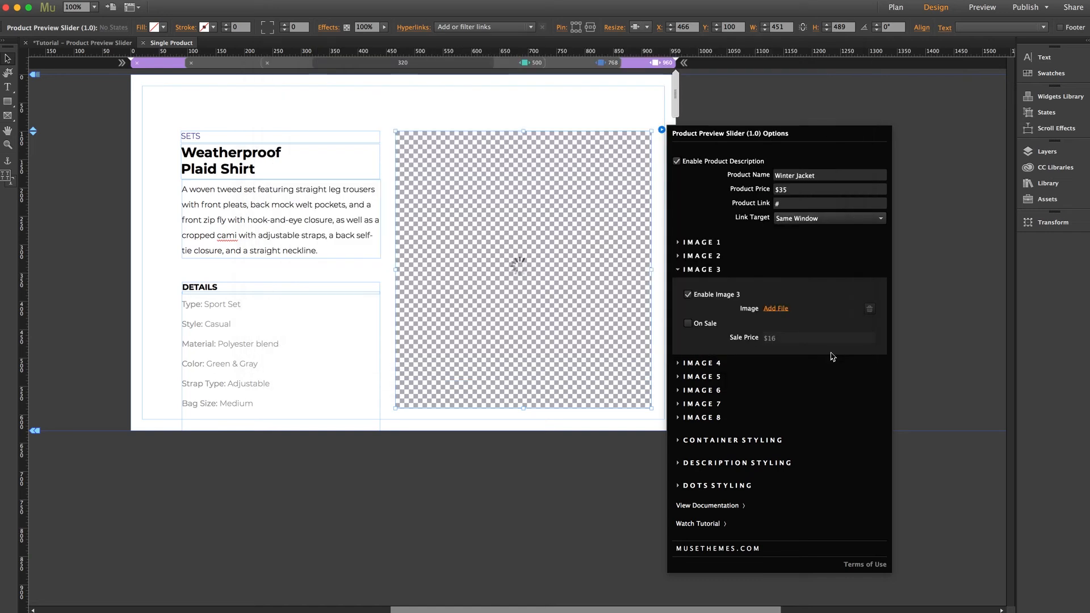
# Mark Image 3 as on sale and set its sale price to $29.
pyautogui.click(704, 324)
pyautogui.click(783, 338)
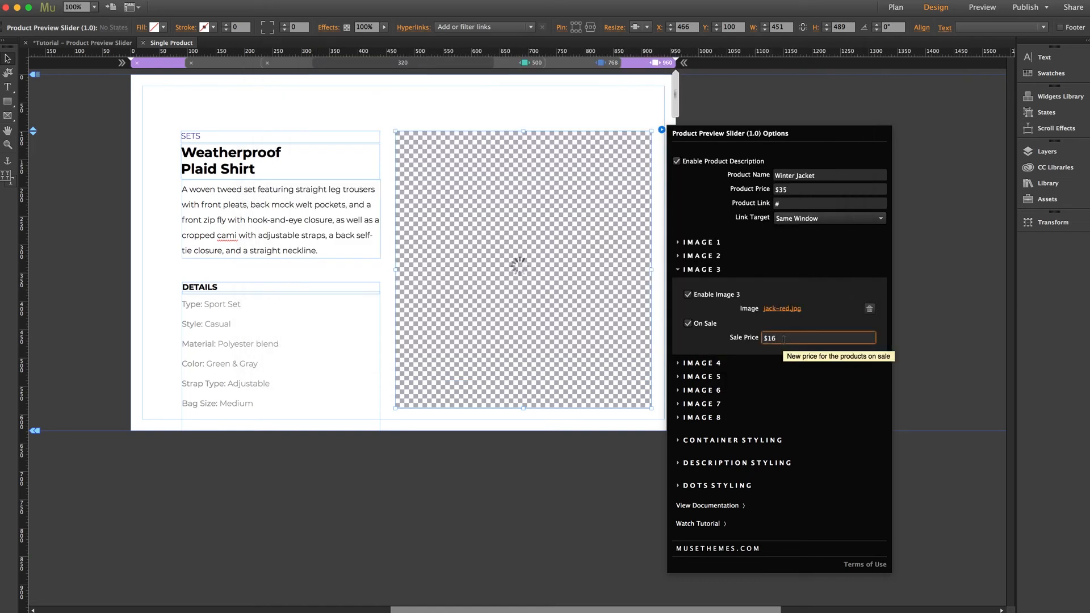
pyautogui.press('BackSpace')
pyautogui.press('BackSpace')
pyautogui.write('29')
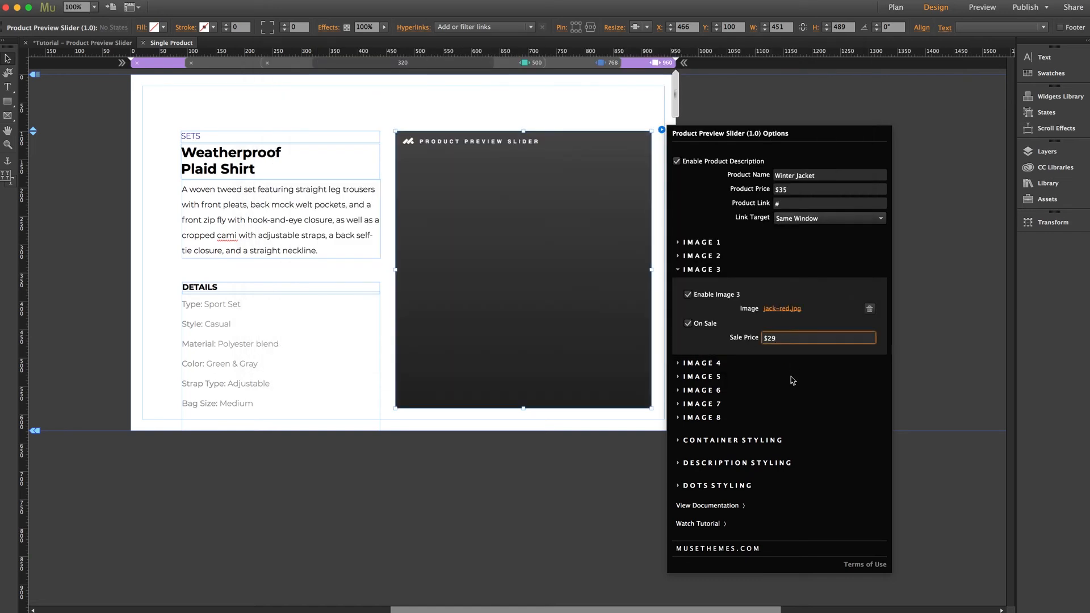
pyautogui.click(700, 270)
# Enable Image 4 in the slider and assign jack-blue.jpg to it.
pyautogui.click(701, 282)
pyautogui.click(688, 308)
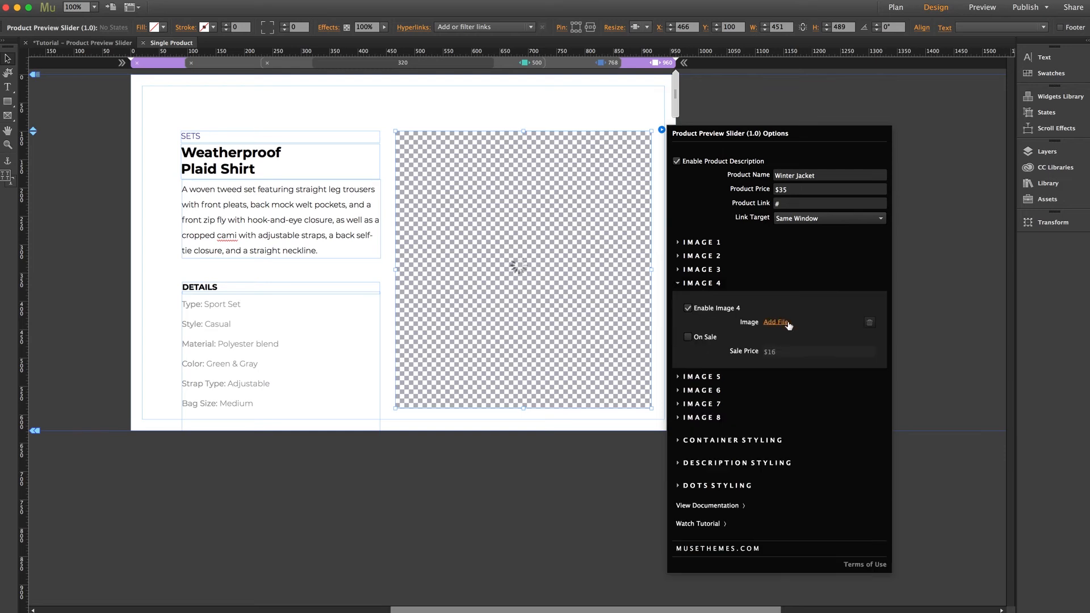
pyautogui.click(778, 322)
pyautogui.click(395, 112)
pyautogui.click(832, 348)
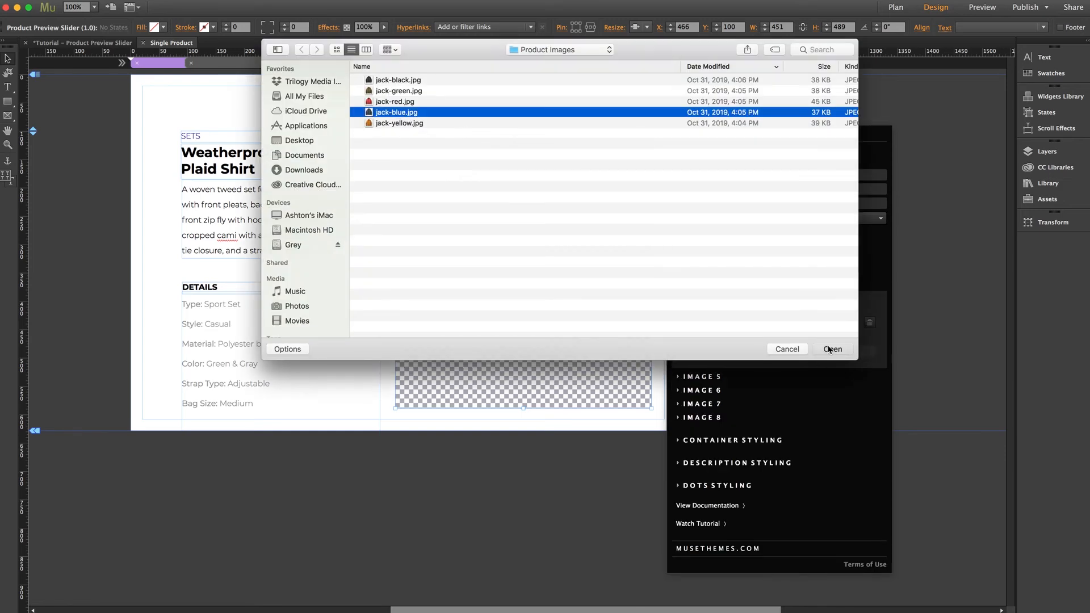
pyautogui.click(710, 284)
# Enable Image 5 in the slider and assign jack-yellow.jpg to it.
pyautogui.click(709, 301)
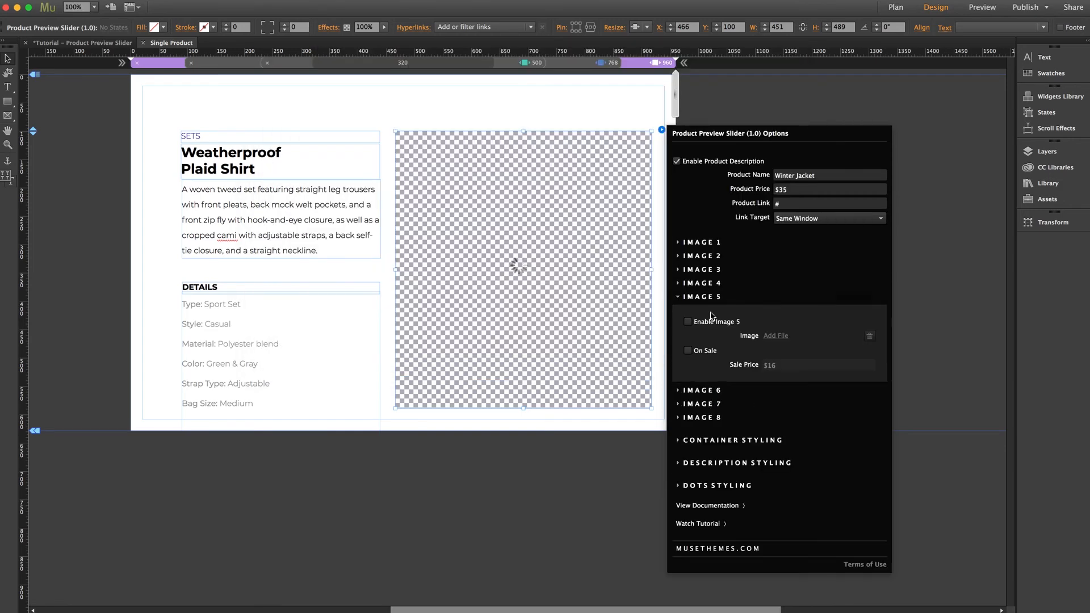
pyautogui.click(688, 322)
pyautogui.click(786, 340)
pyautogui.click(421, 125)
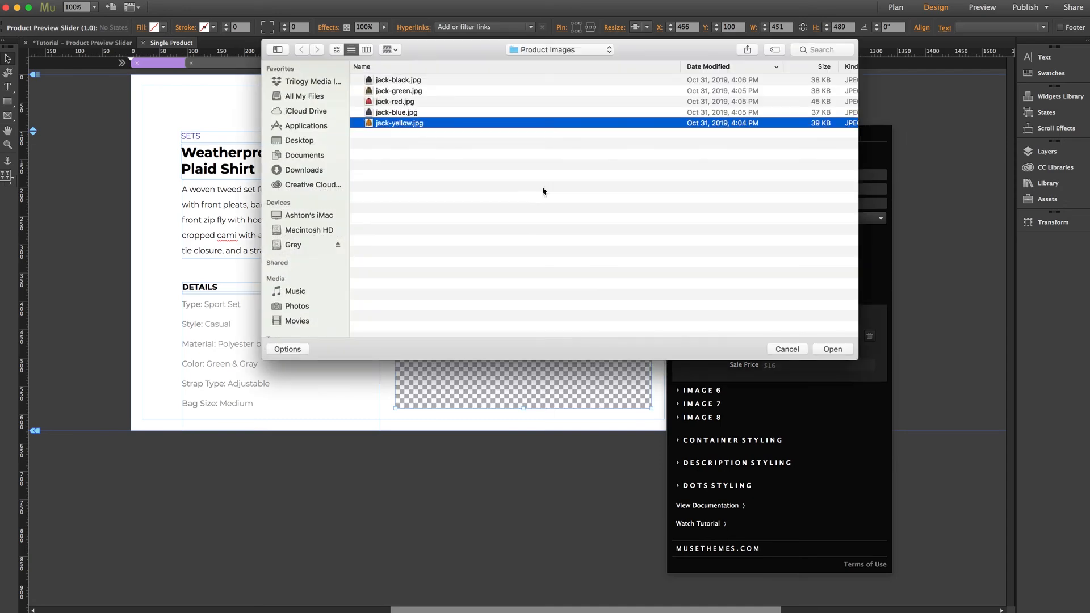
pyautogui.click(832, 349)
# Mark Image 5 as on sale and set its sale price to $25.
pyautogui.click(705, 352)
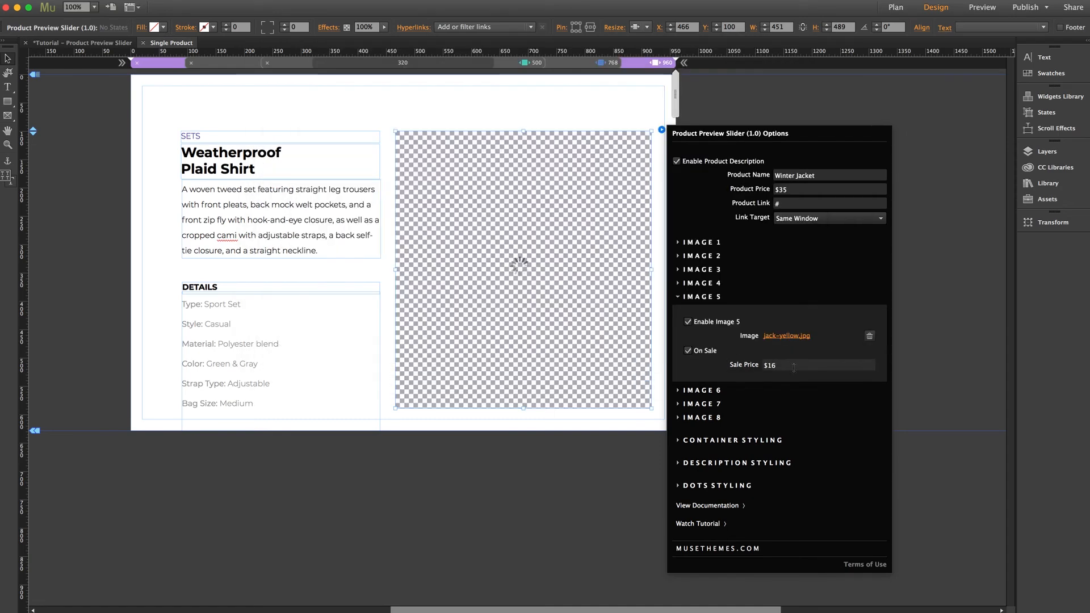
pyautogui.click(794, 366)
pyautogui.press('BackSpace')
pyautogui.press('BackSpace')
pyautogui.write('25')
pyautogui.click(704, 299)
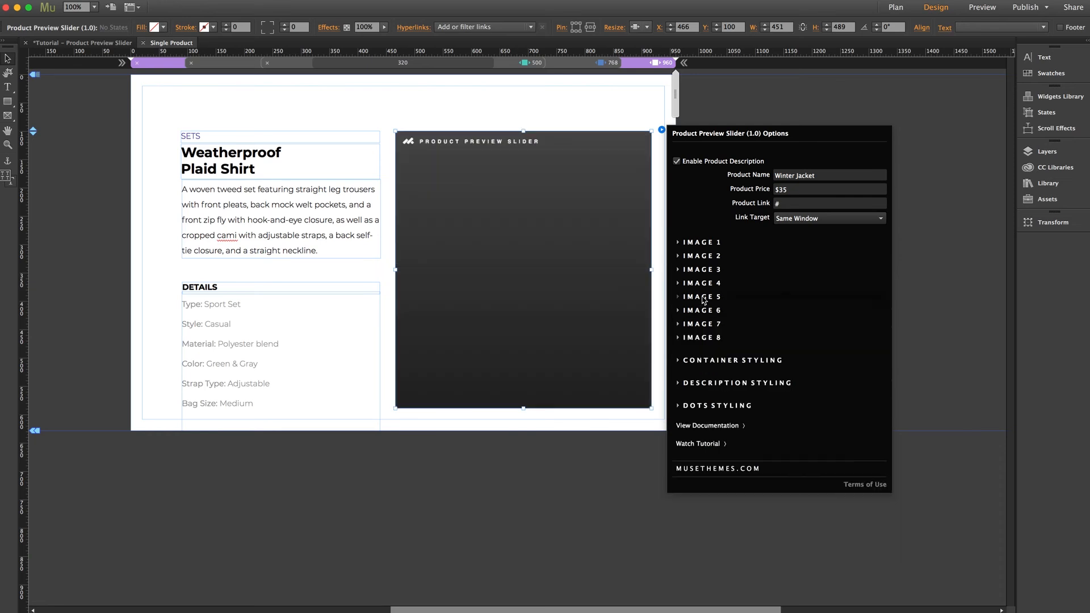
# Preview the page in the browser and browse back and forth through the jacket slides, checking each one's image and price.
pyautogui.click(973, 274)
pyautogui.press('super+shift+e')
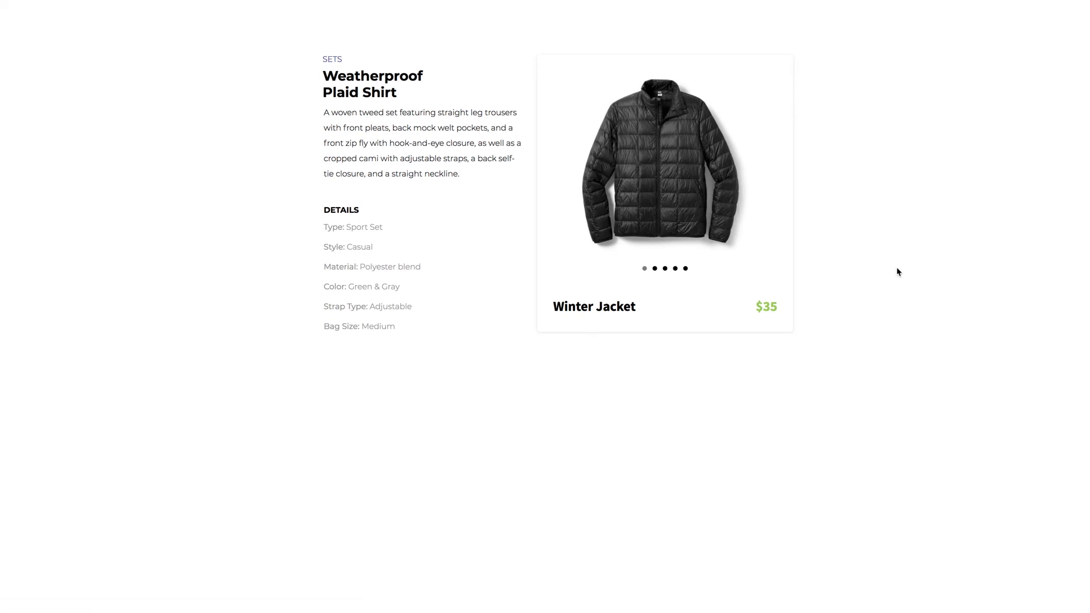
pyautogui.moveTo(705, 178)
pyautogui.click(772, 177)
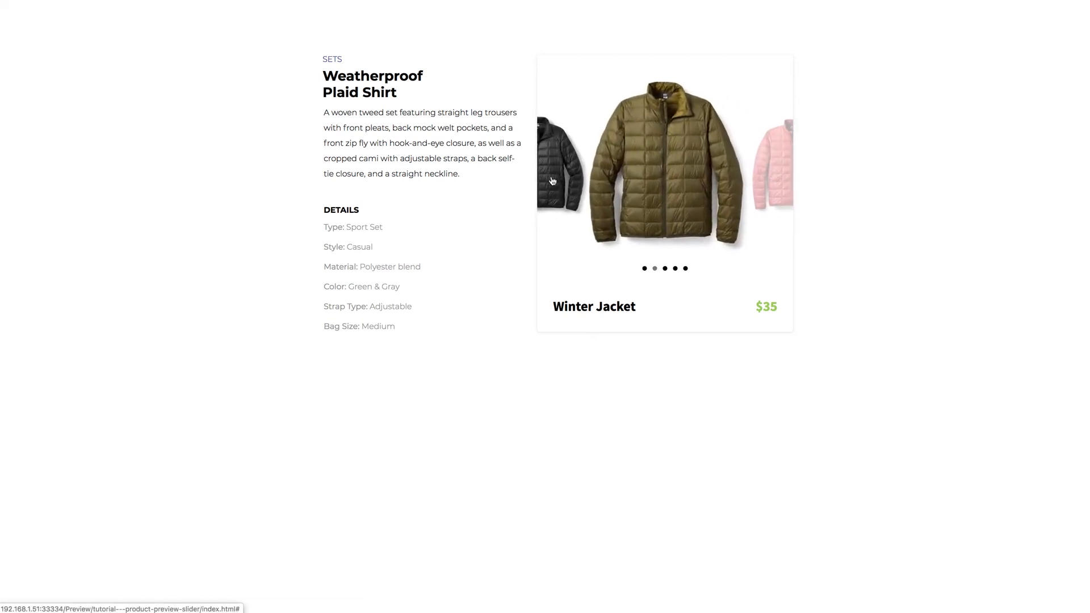
pyautogui.click(773, 177)
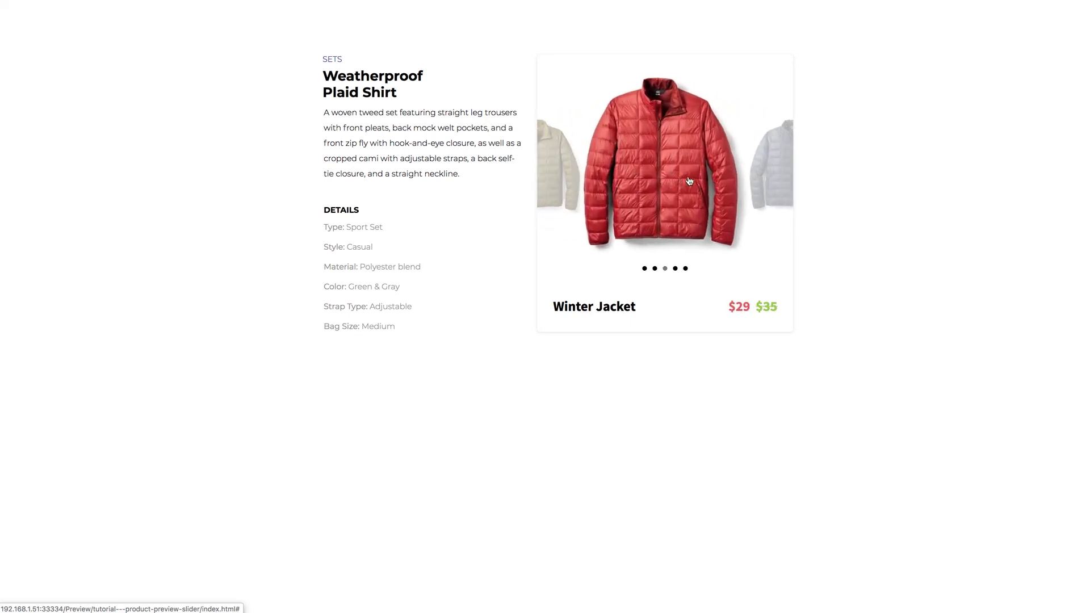
pyautogui.click(773, 176)
pyautogui.click(775, 172)
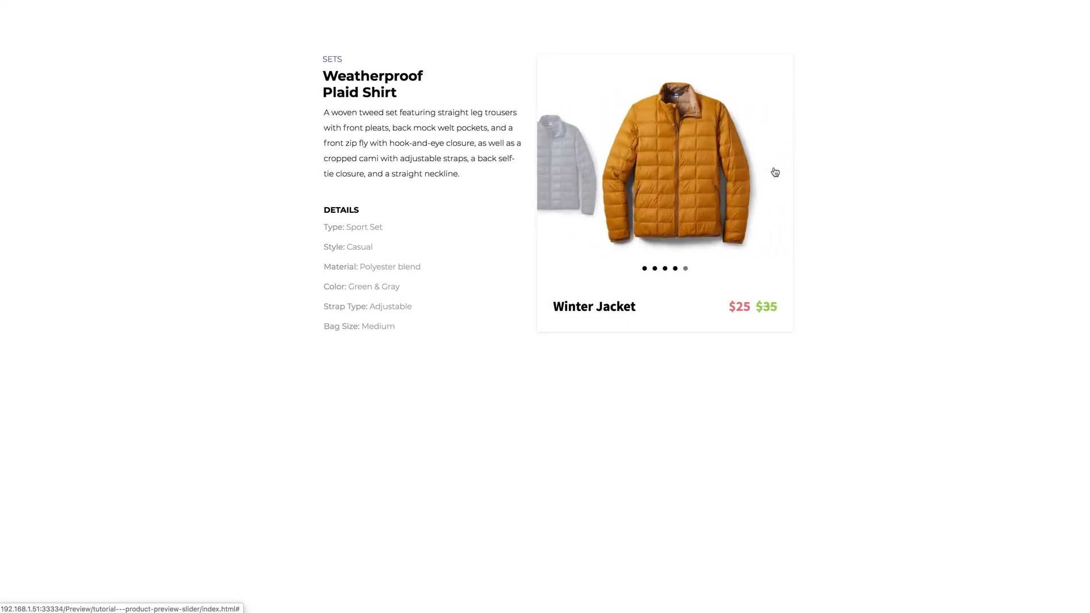
pyautogui.click(557, 189)
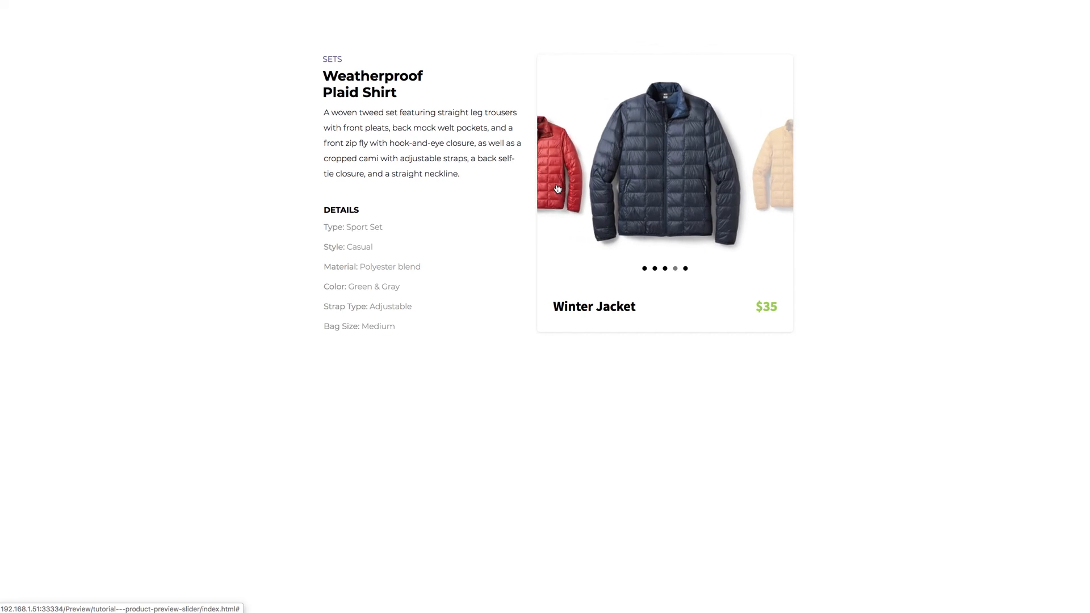
pyautogui.click(557, 189)
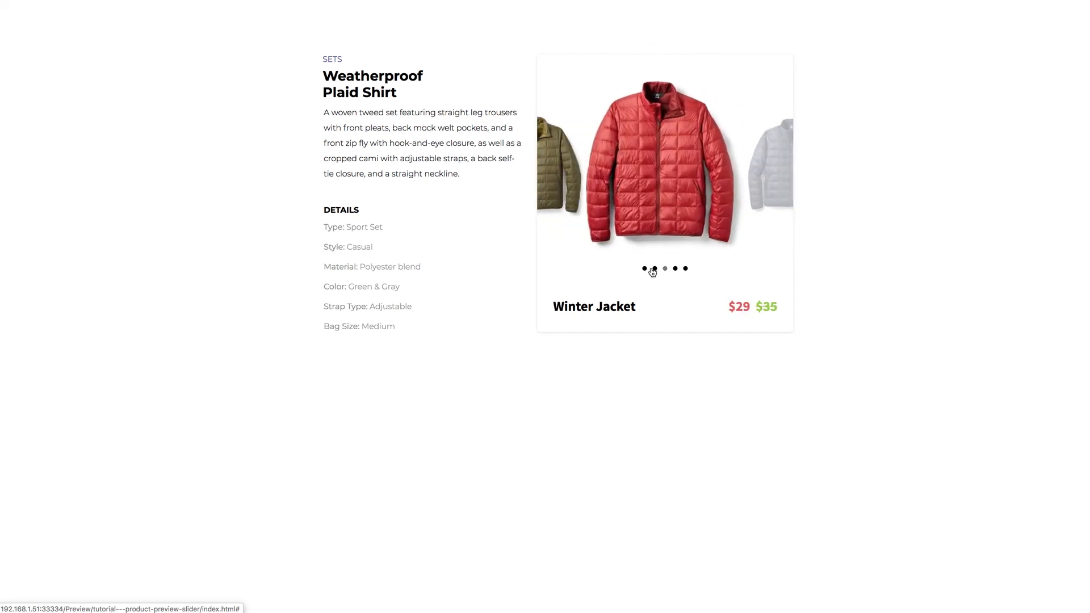
pyautogui.click(782, 180)
pyautogui.click(781, 179)
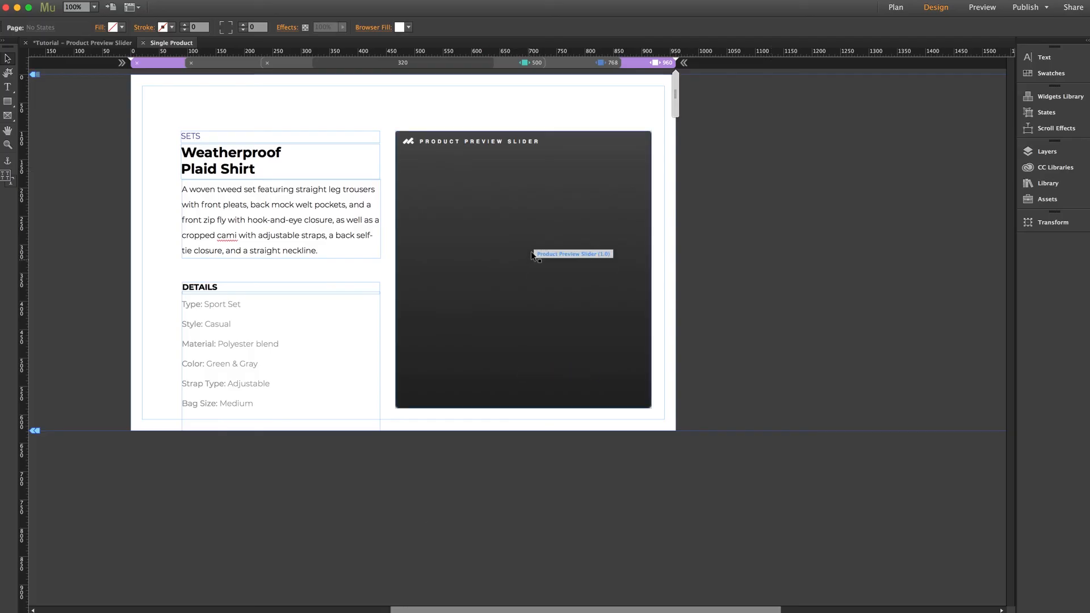
# Examine the slider widget's container, description and dots styling options without changing them.
pyautogui.click(531, 250)
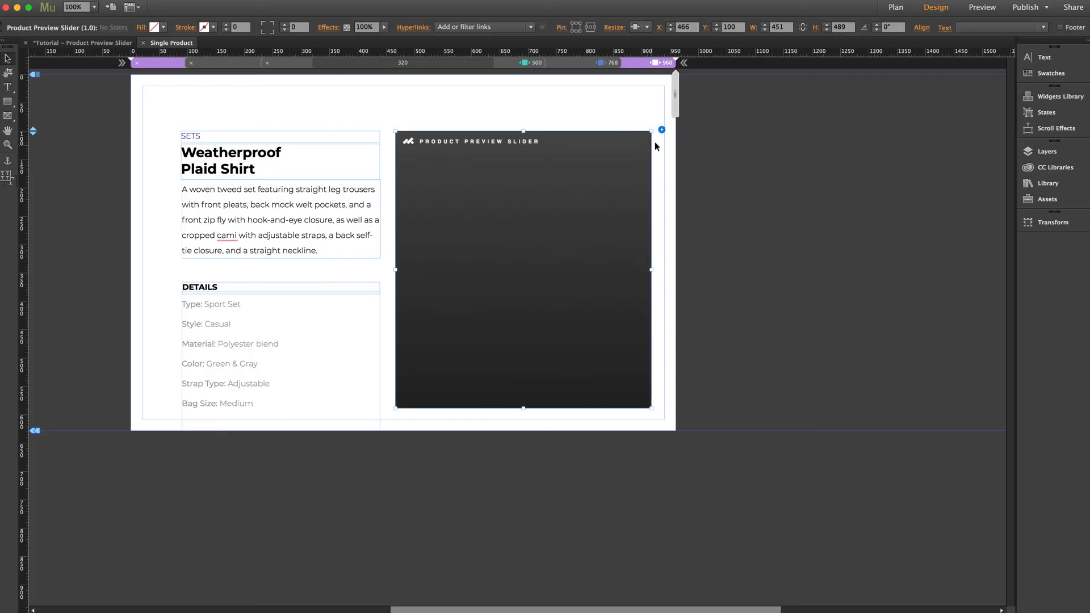
pyautogui.click(662, 131)
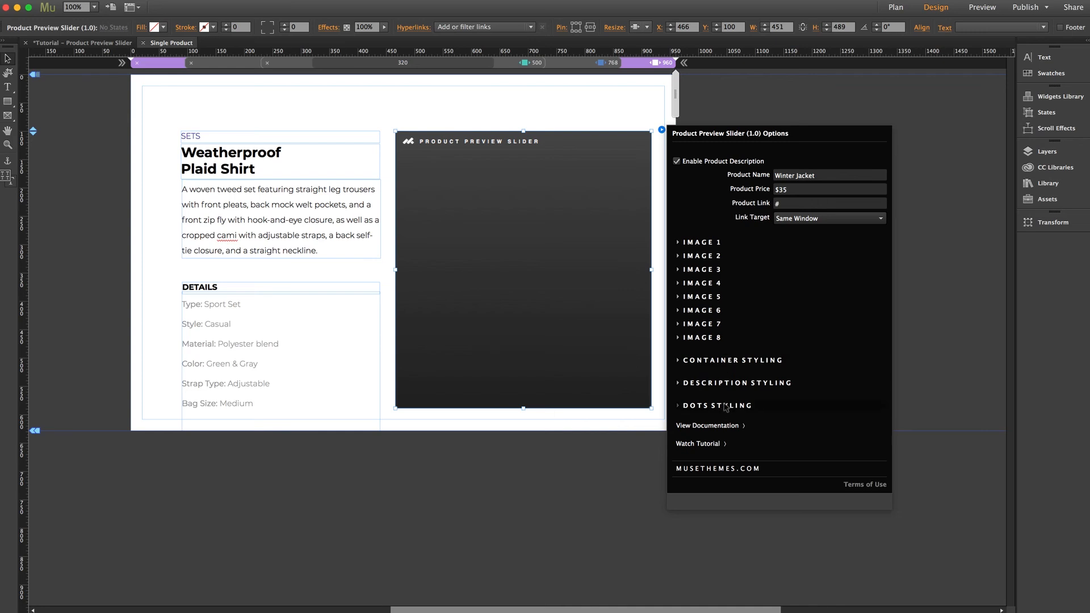
pyautogui.click(720, 362)
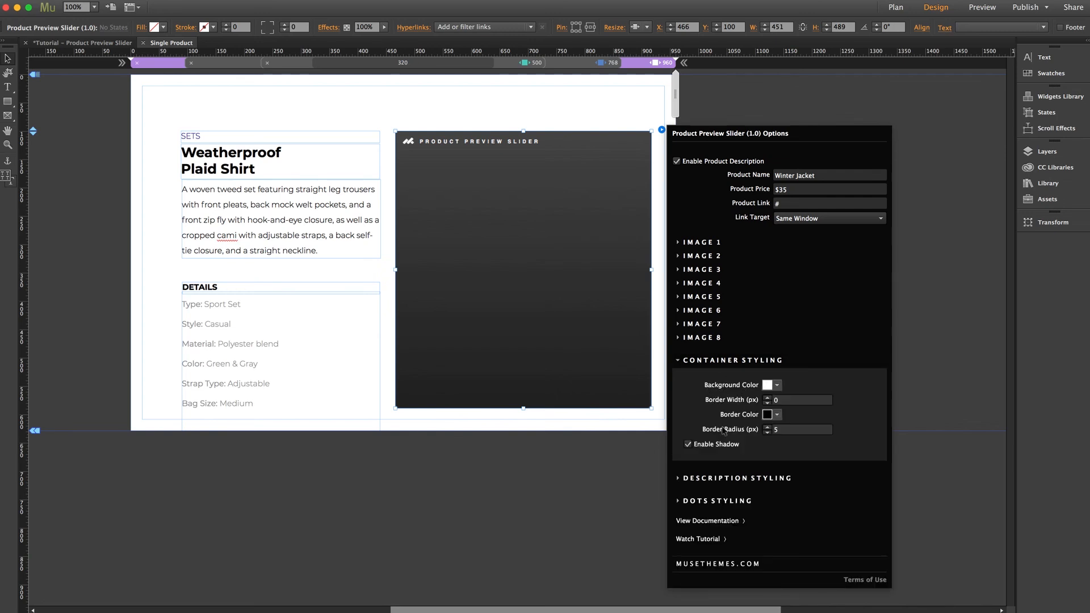
pyautogui.click(737, 365)
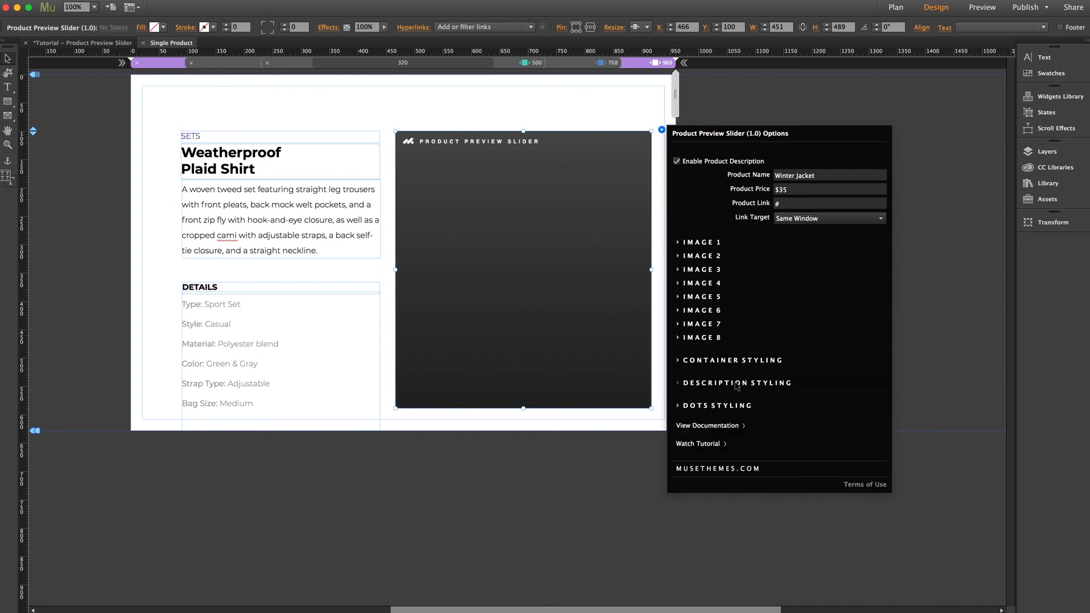
pyautogui.click(737, 384)
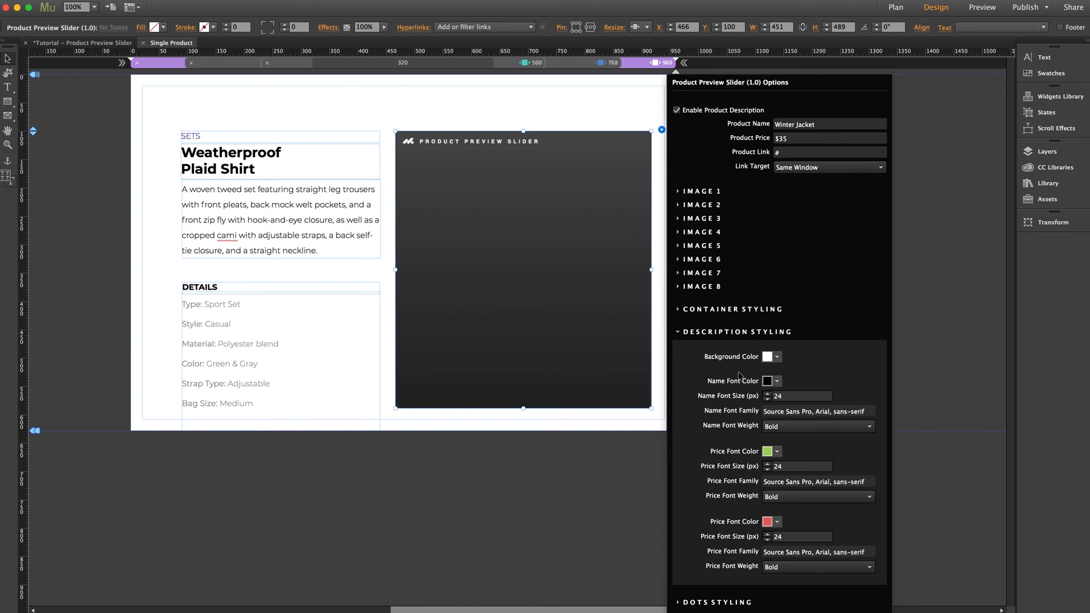
pyautogui.click(785, 397)
pyautogui.click(738, 332)
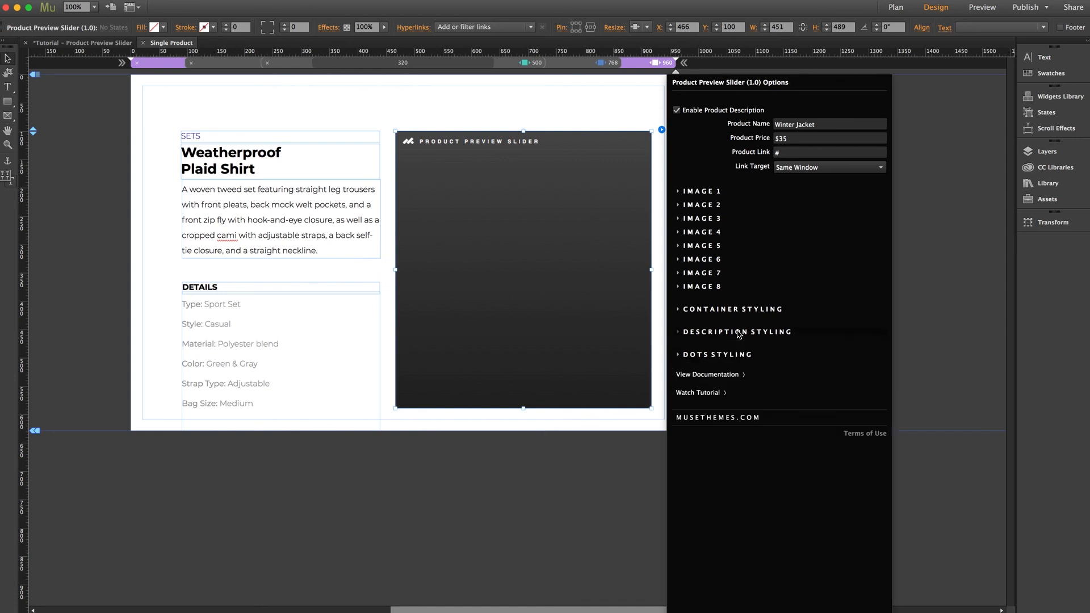
pyautogui.click(719, 406)
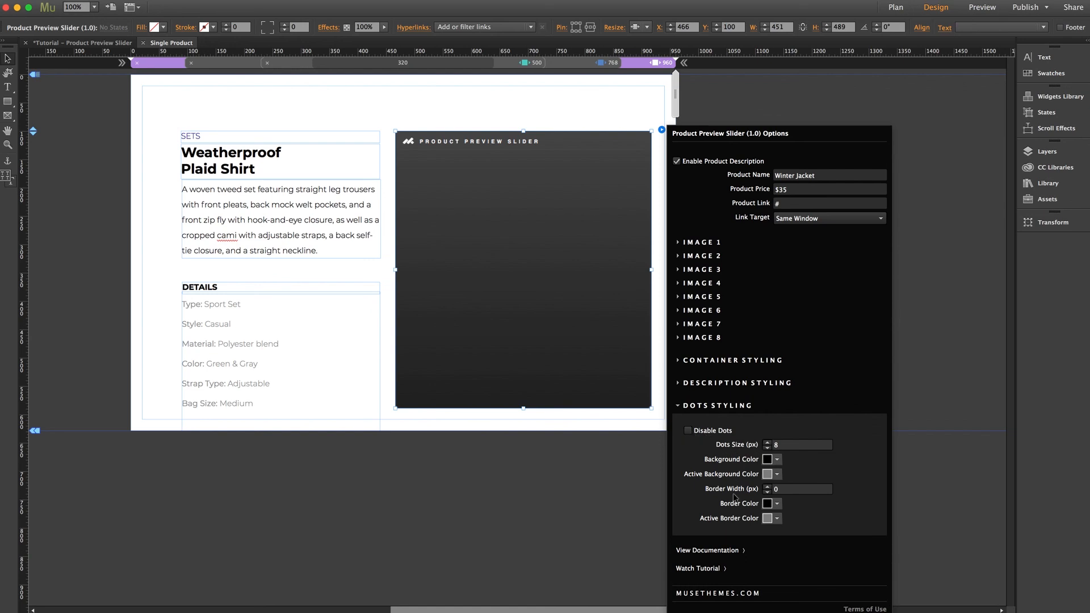
pyautogui.click(702, 406)
pyautogui.click(738, 107)
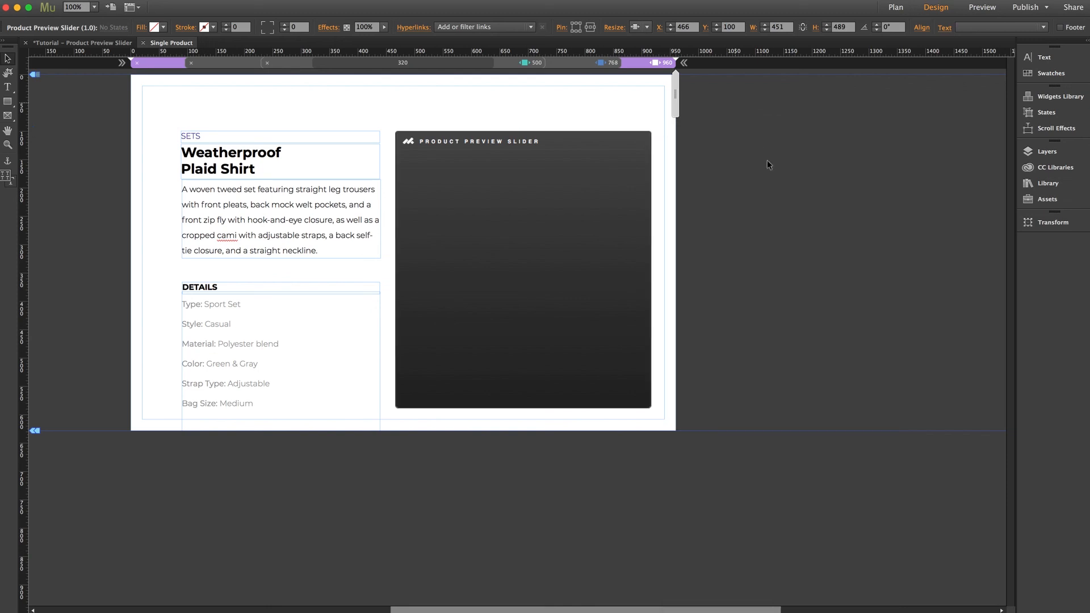
pyautogui.hscroll(-5, 775, 167)
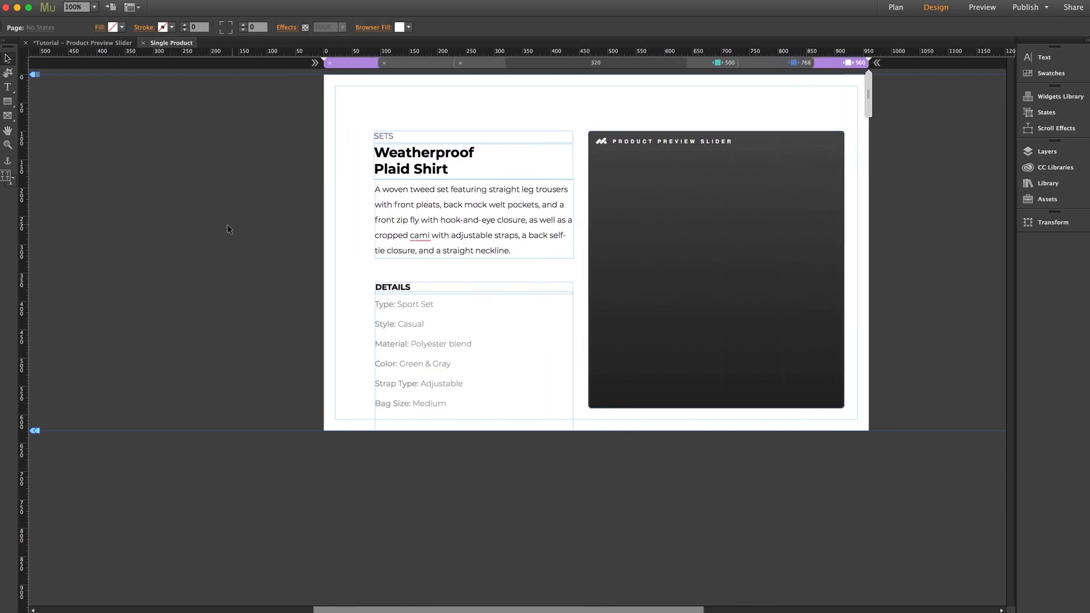